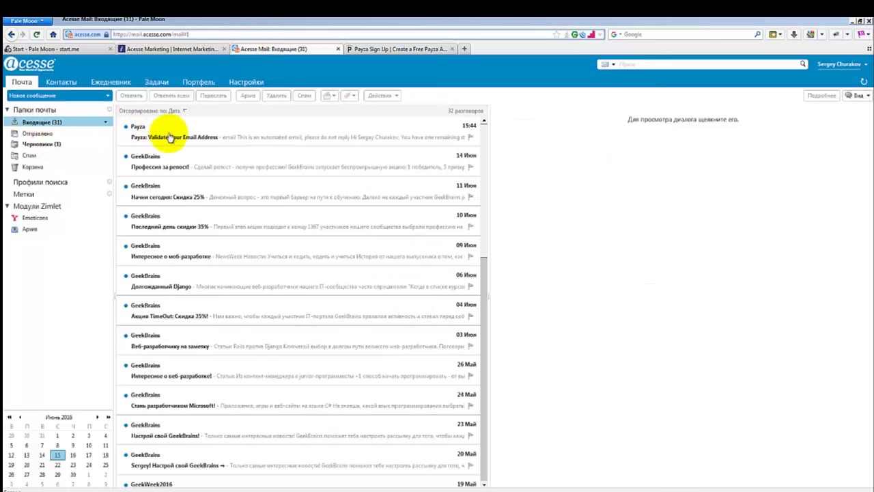
Open Payza's validation email in Acesse Mail and follow its 'Validate my email' link.
{"action": "left_click", "coordinate": [150, 134]}
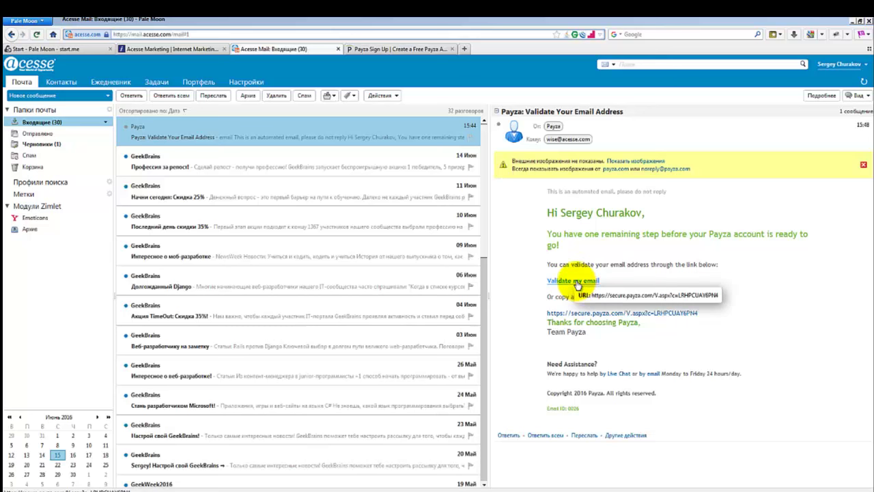
{"action": "left_click", "coordinate": [577, 283]}
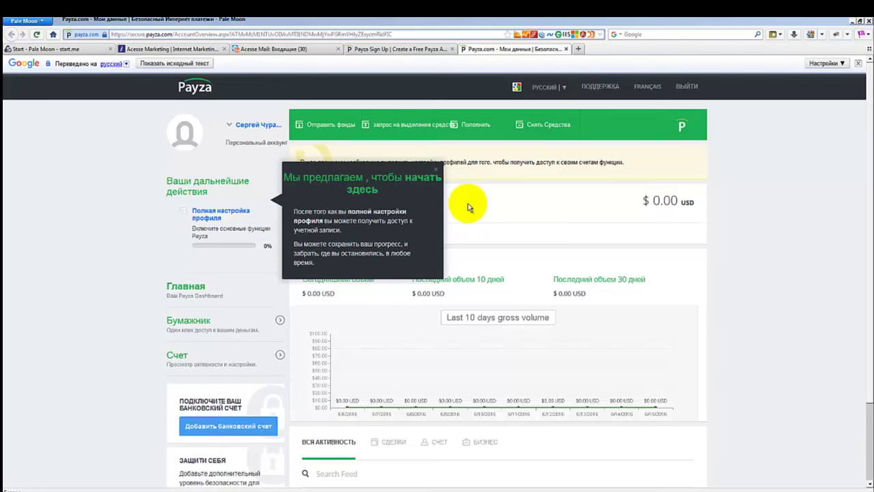
Check the translation languages, scroll the dashboard, and start 'Полная настройка профиля'.
{"action": "left_click", "coordinate": [566, 88]}
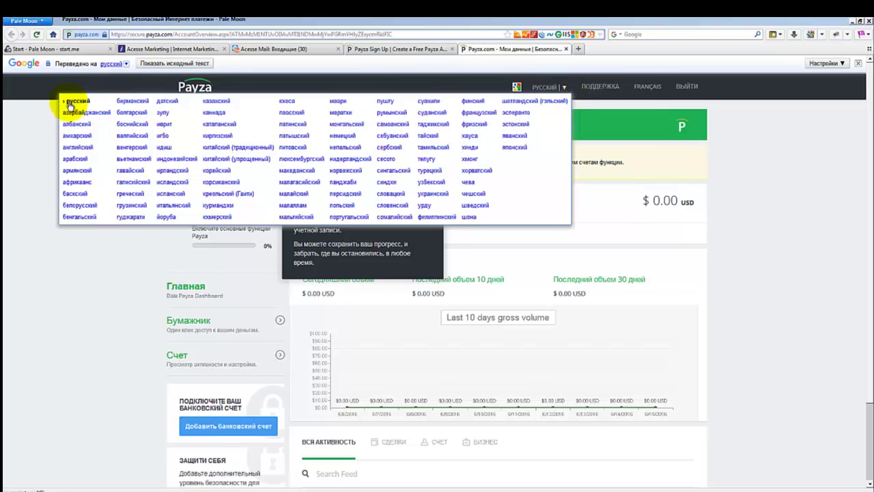
{"action": "left_click", "coordinate": [450, 90]}
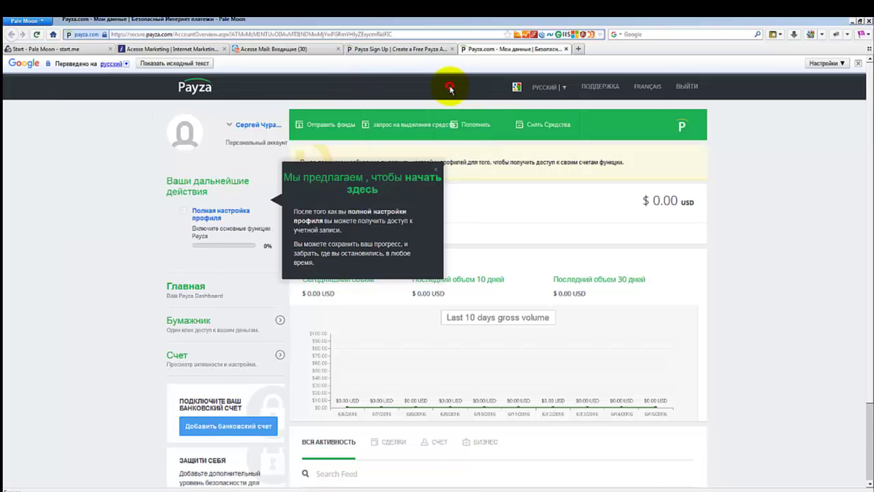
{"action": "mouse_move", "coordinate": [281, 142]}
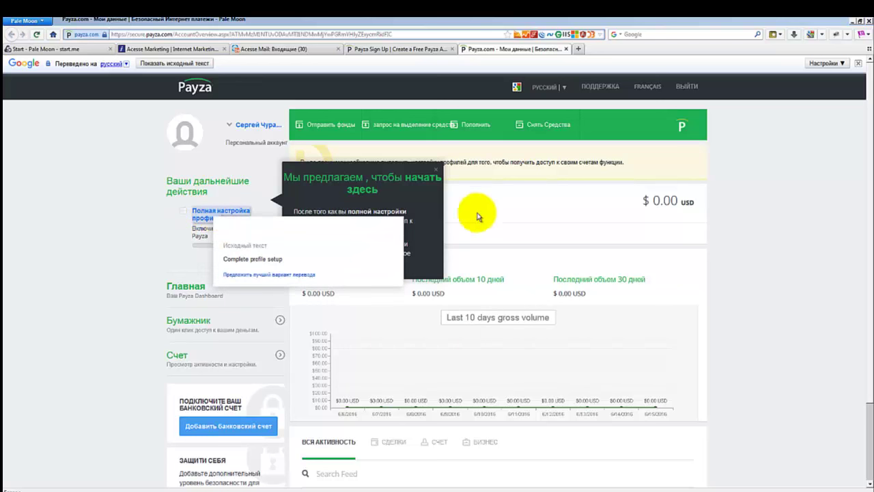
{"action": "scroll", "coordinate": [484, 213], "scroll_direction": "down", "scroll_amount": 3}
{"action": "scroll", "coordinate": [463, 198], "scroll_direction": "down", "scroll_amount": 1}
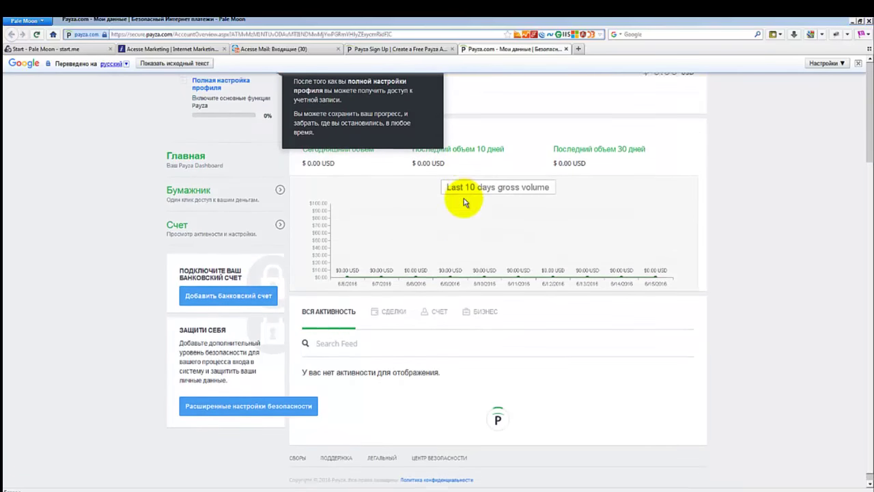
{"action": "scroll", "coordinate": [458, 202], "scroll_direction": "up", "scroll_amount": 4}
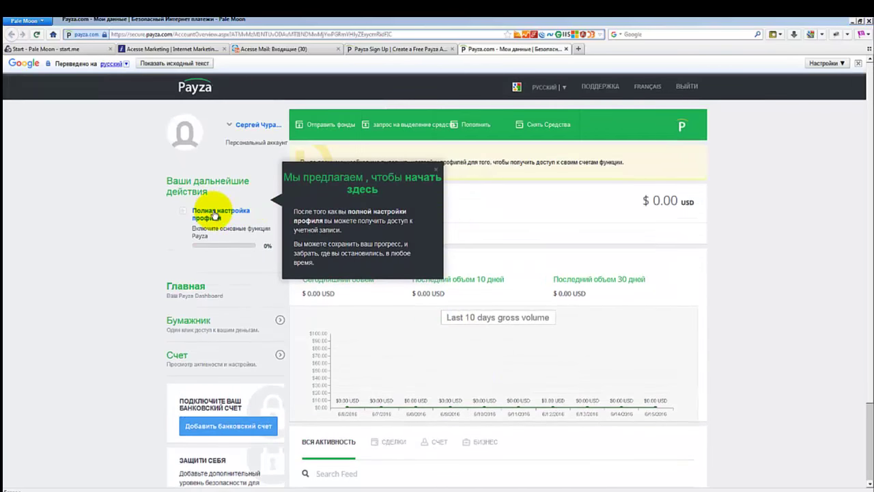
{"action": "left_click", "coordinate": [213, 213]}
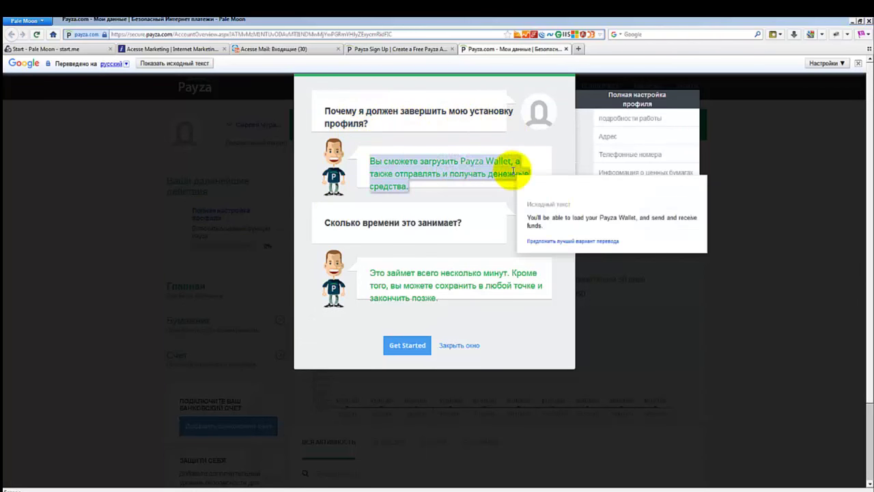
Set industry Бухгалтерские и финансовые операции and job Персональный финансовый консультант, then save and continue.
{"action": "left_click", "coordinate": [399, 170]}
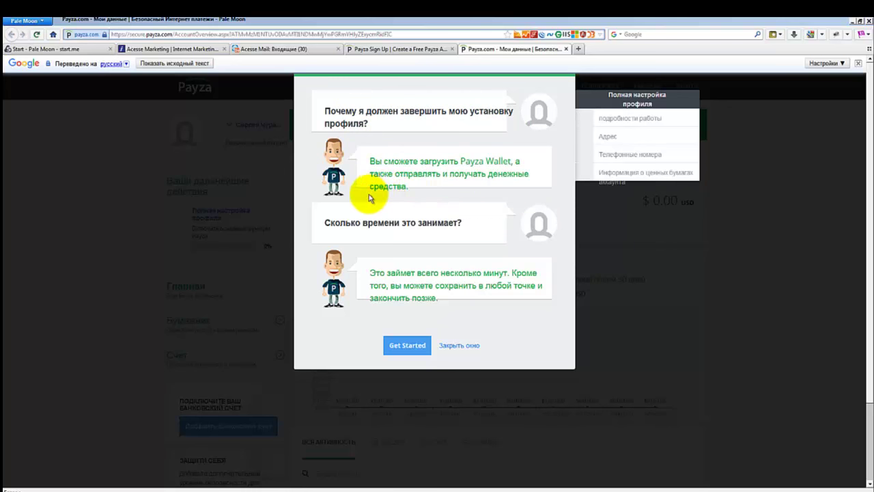
{"action": "left_click", "coordinate": [455, 213]}
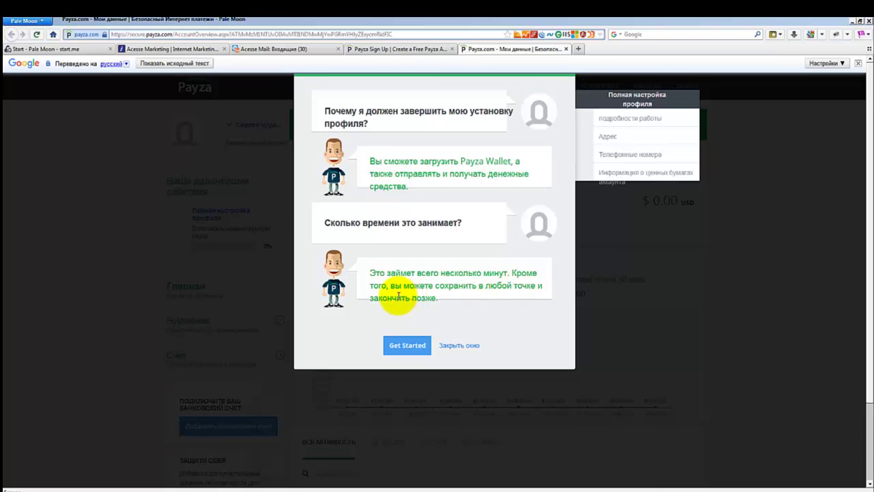
{"action": "left_click", "coordinate": [408, 346]}
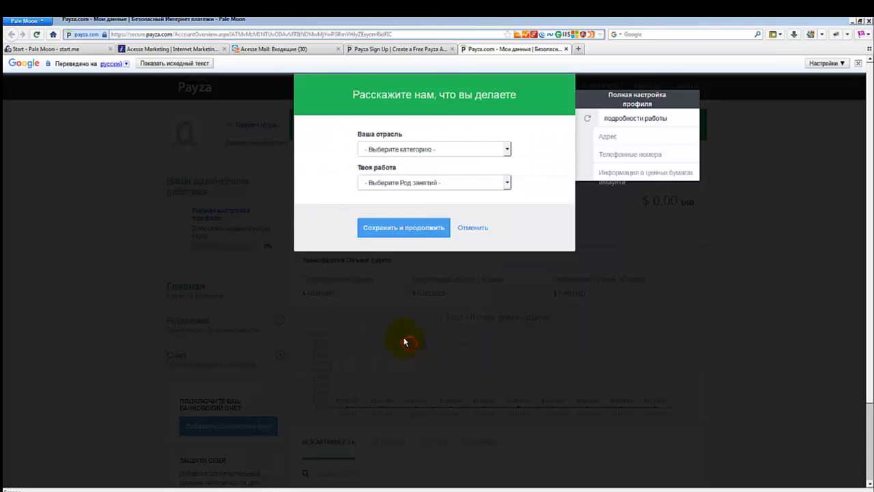
{"action": "left_click", "coordinate": [445, 150]}
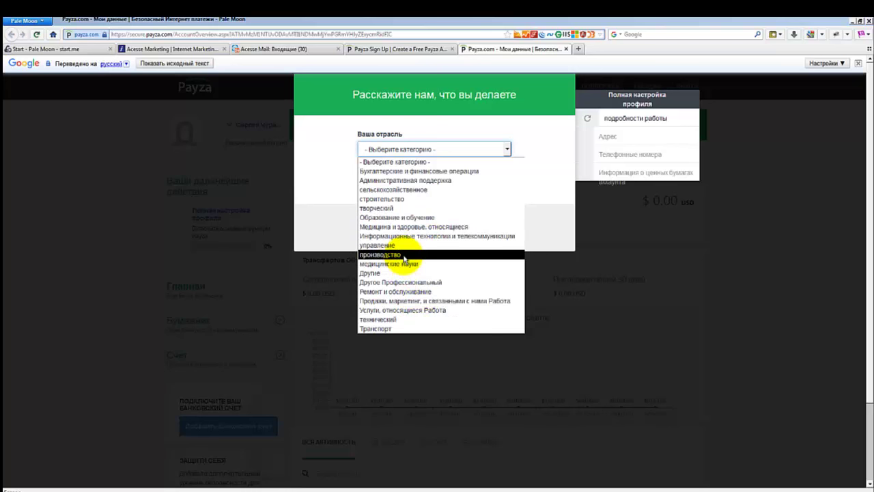
{"action": "left_click", "coordinate": [435, 171]}
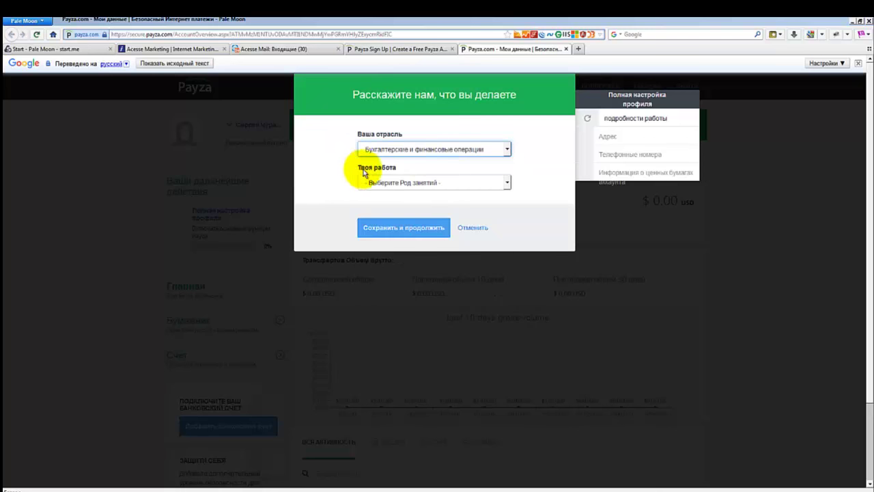
{"action": "left_click", "coordinate": [402, 183]}
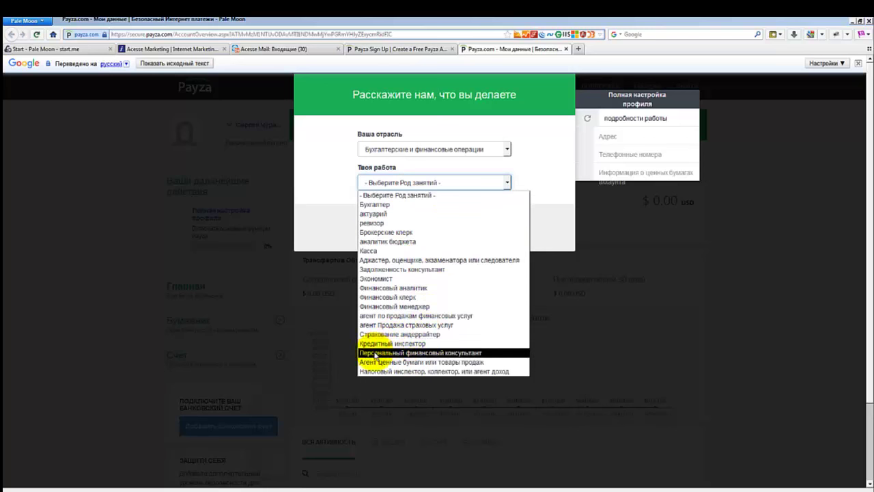
{"action": "left_click", "coordinate": [465, 352]}
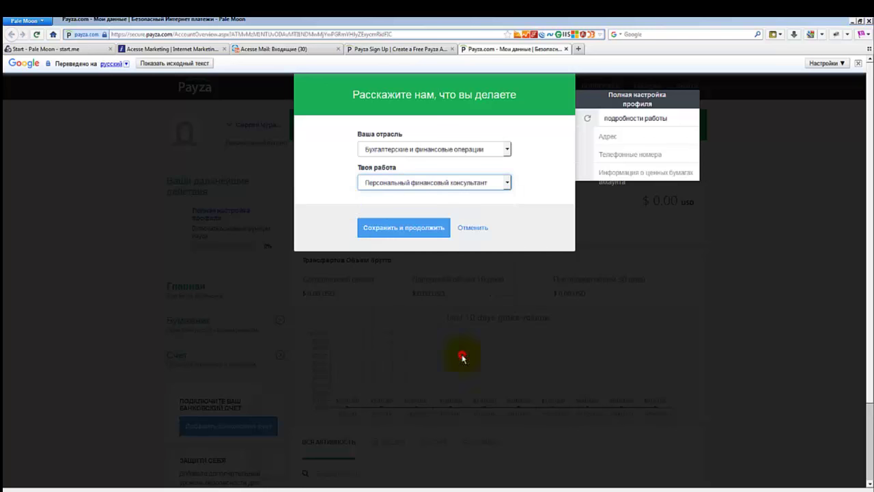
{"action": "left_click", "coordinate": [500, 206]}
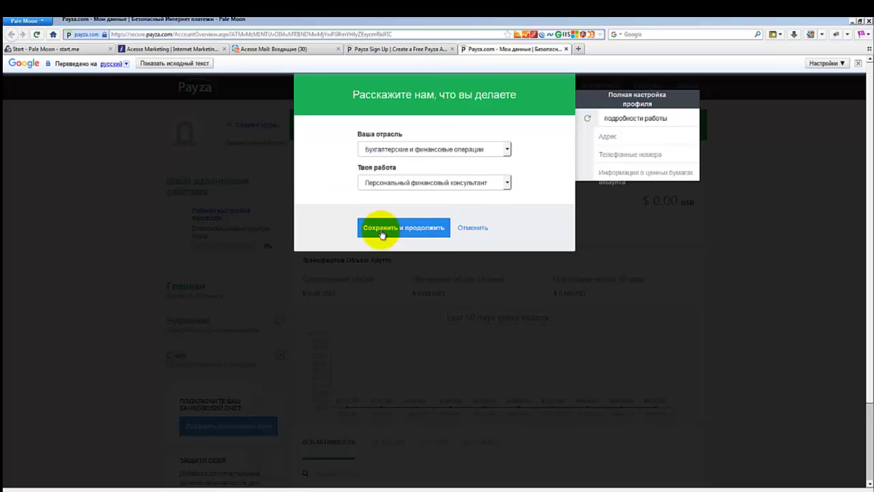
{"action": "left_click", "coordinate": [379, 229]}
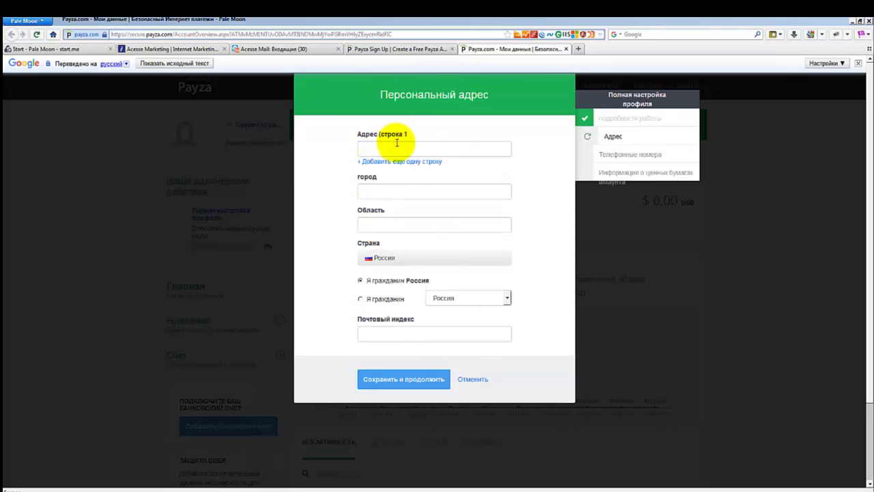
Fill in the first address line, city, region and remaining address fields.
{"action": "left_click", "coordinate": [396, 142]}
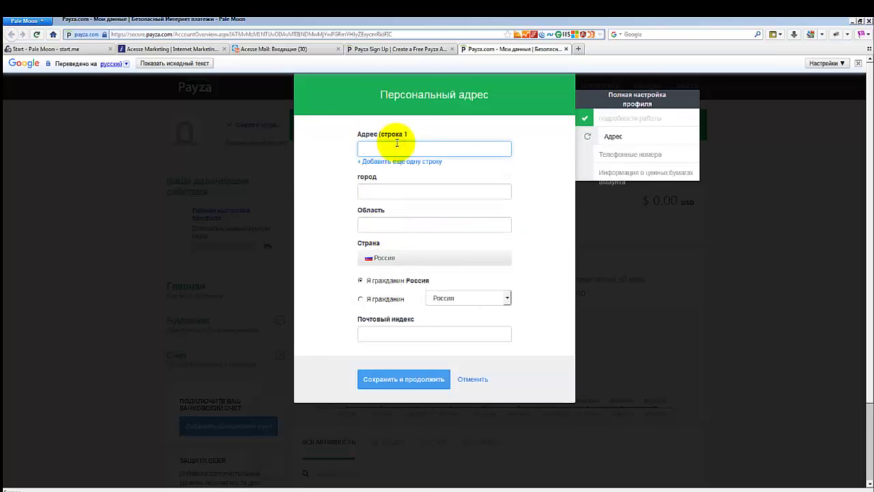
{"action": "left_click", "coordinate": [370, 190]}
{"action": "left_click", "coordinate": [377, 224]}
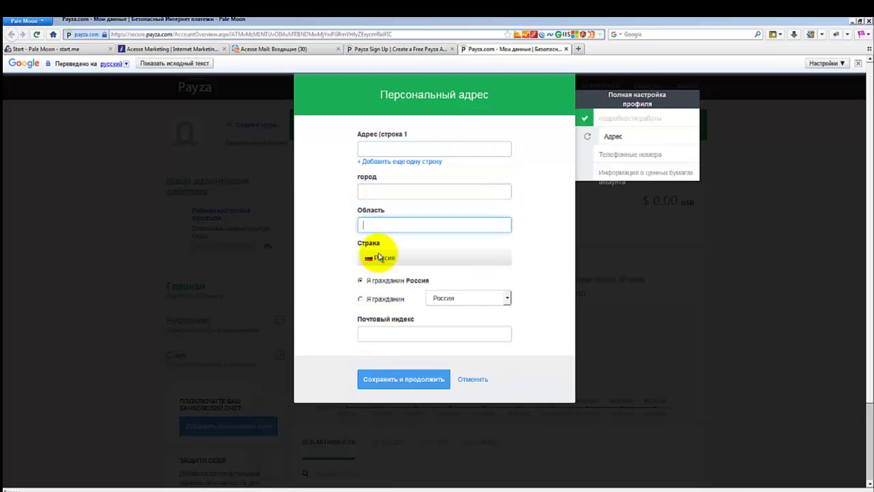
{"action": "left_click", "coordinate": [386, 144]}
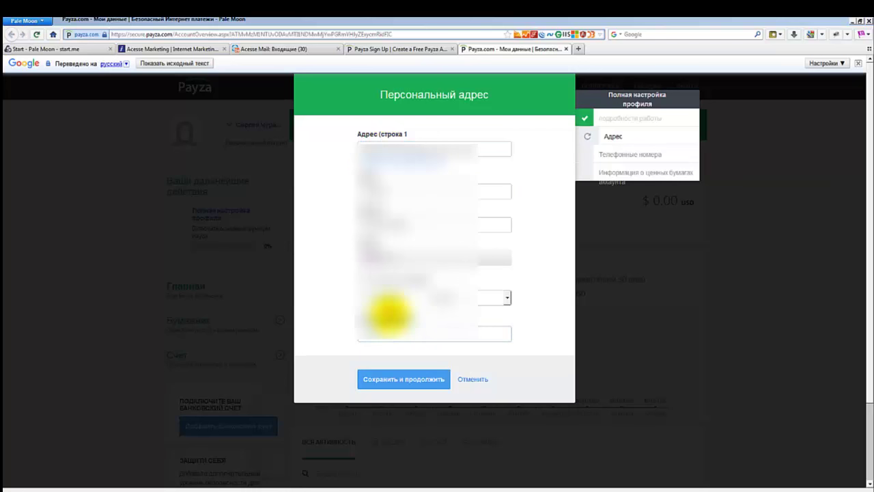
{"action": "left_click", "coordinate": [385, 311]}
{"action": "left_click", "coordinate": [320, 332]}
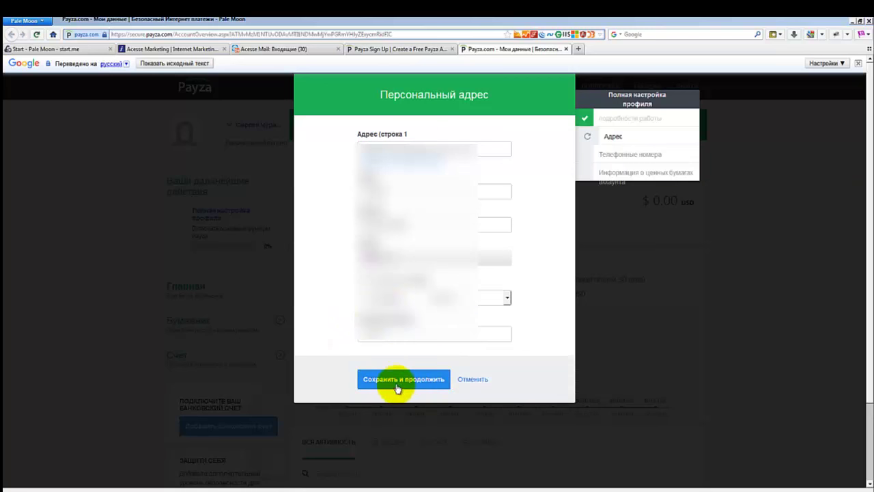
Save the address, then enter and save the main phone number.
{"action": "left_click", "coordinate": [397, 379]}
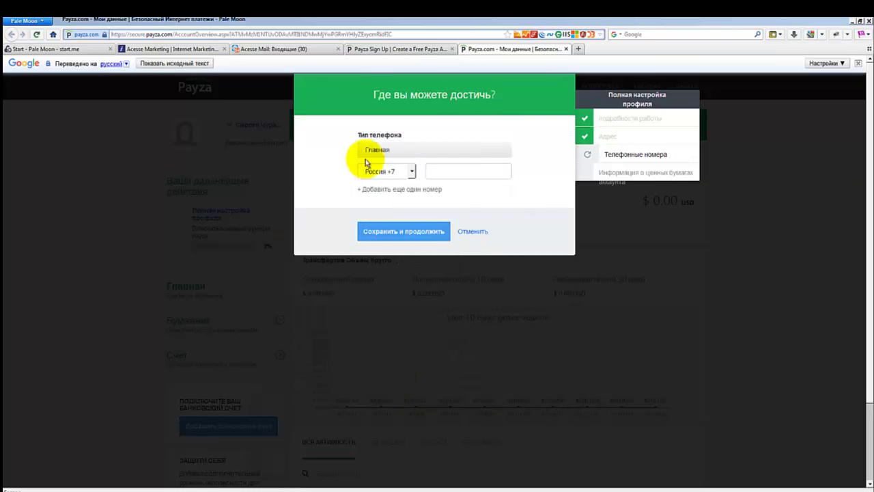
{"action": "left_click", "coordinate": [395, 208]}
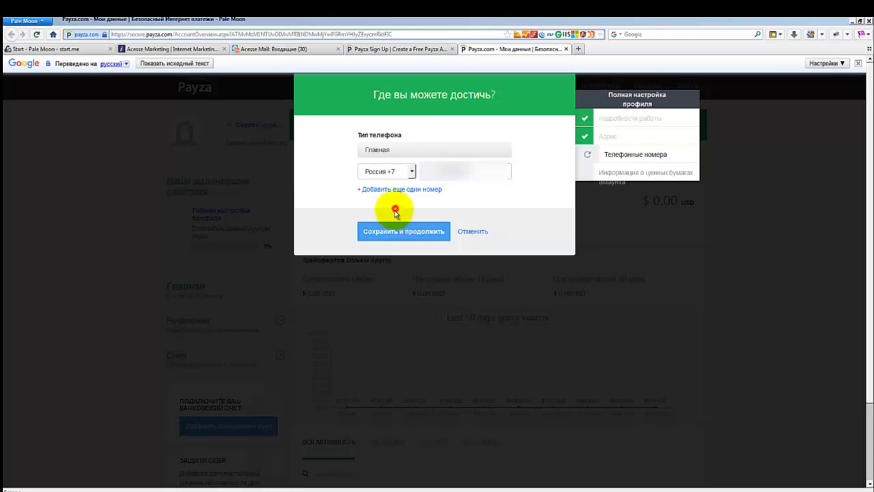
{"action": "left_click", "coordinate": [405, 232]}
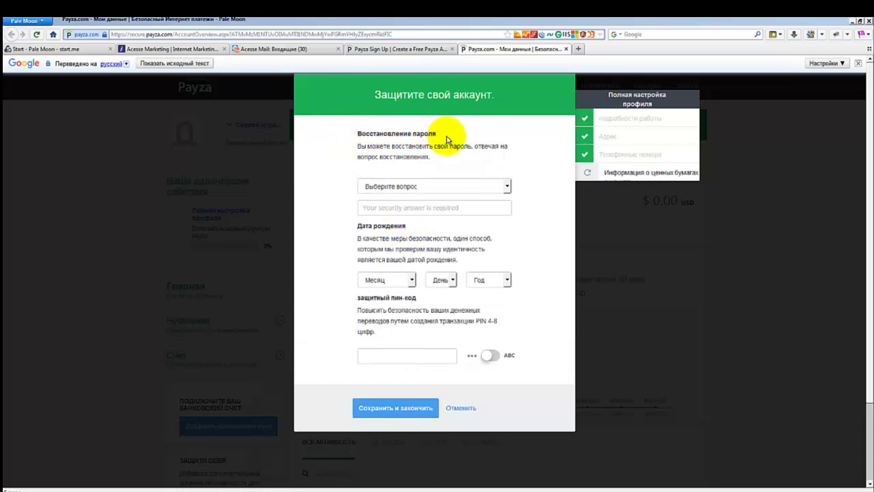
Choose the first-car colour security question and fill in its answer field.
{"action": "left_click", "coordinate": [415, 186]}
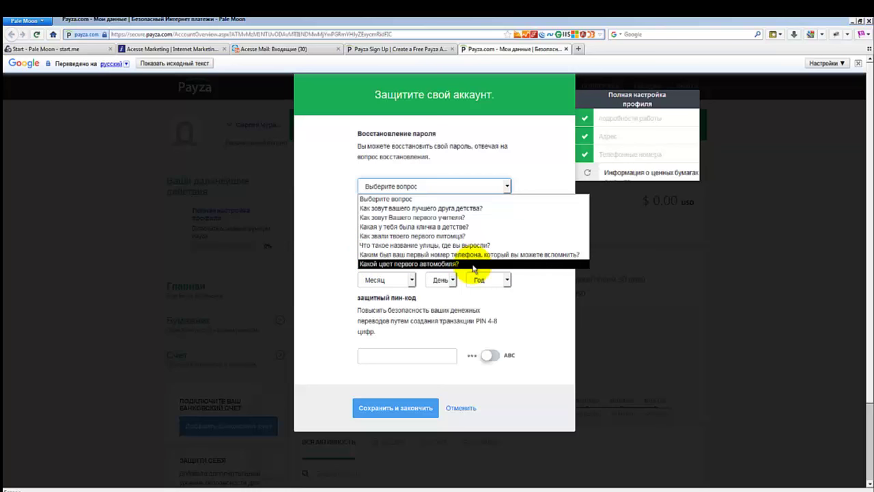
{"action": "left_click", "coordinate": [450, 264]}
{"action": "left_click", "coordinate": [386, 206]}
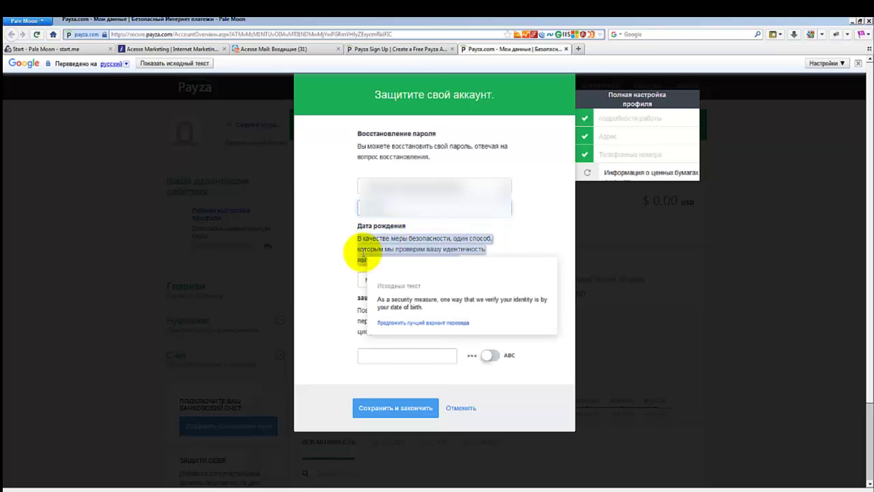
{"action": "left_click", "coordinate": [392, 243]}
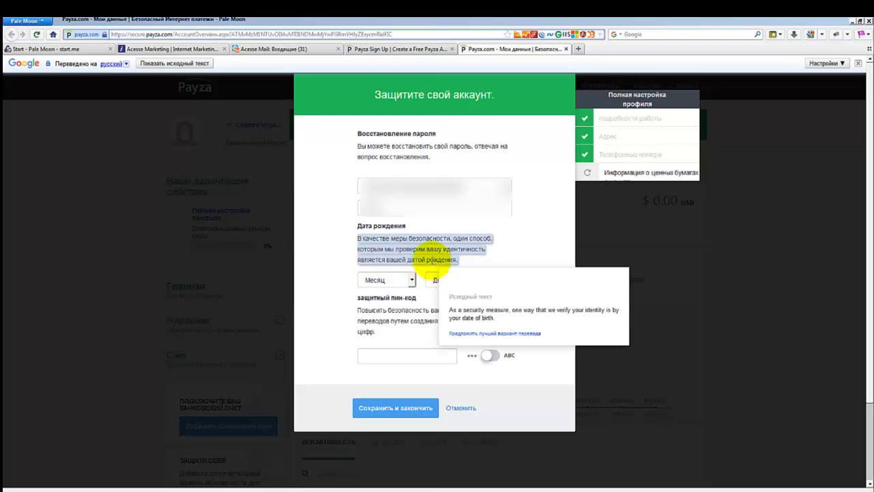
{"action": "left_click", "coordinate": [399, 245]}
Set the date of birth with ноябрь (November) as the month and a chosen day.
{"action": "left_click", "coordinate": [412, 280]}
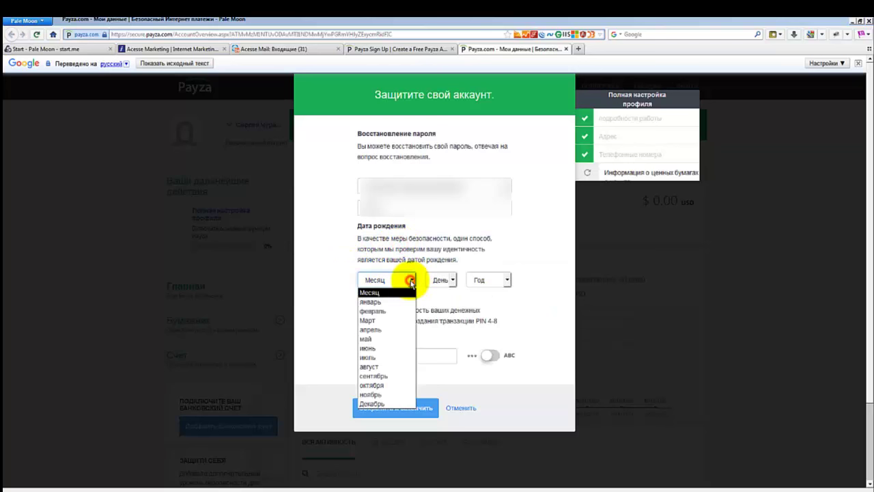
{"action": "left_click", "coordinate": [389, 396]}
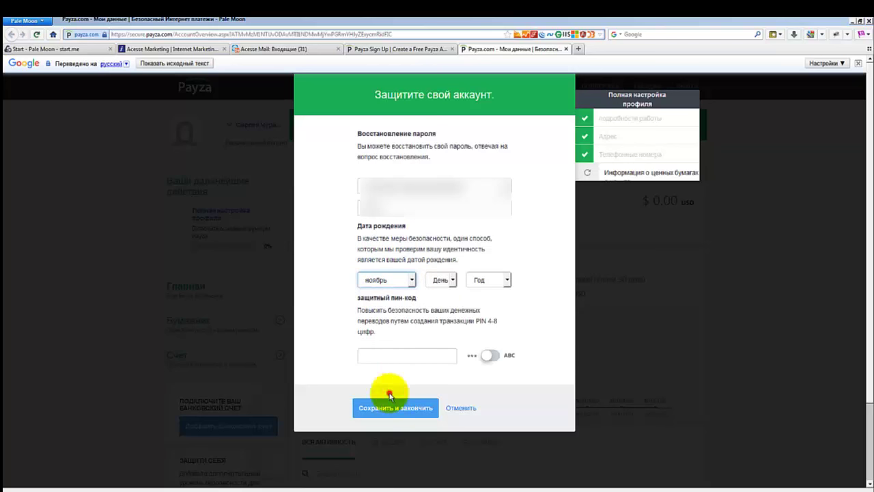
{"action": "left_click", "coordinate": [445, 280]}
{"action": "left_click", "coordinate": [445, 406]}
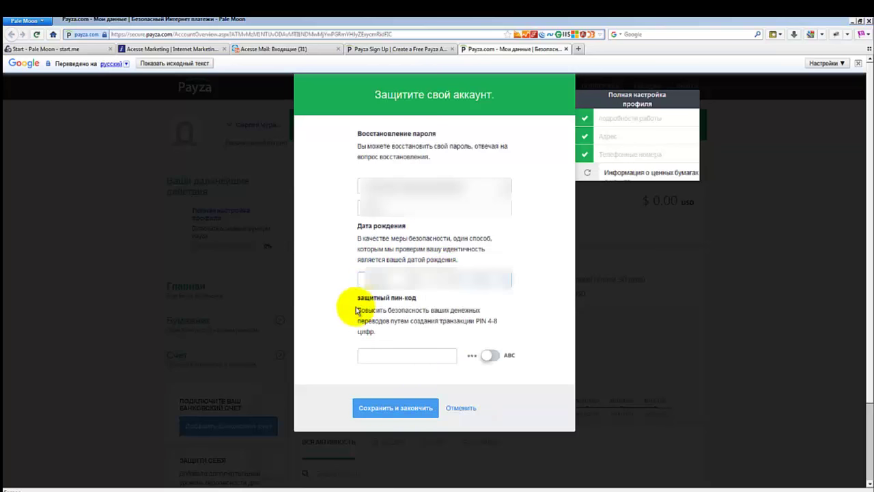
{"action": "left_click", "coordinate": [405, 301]}
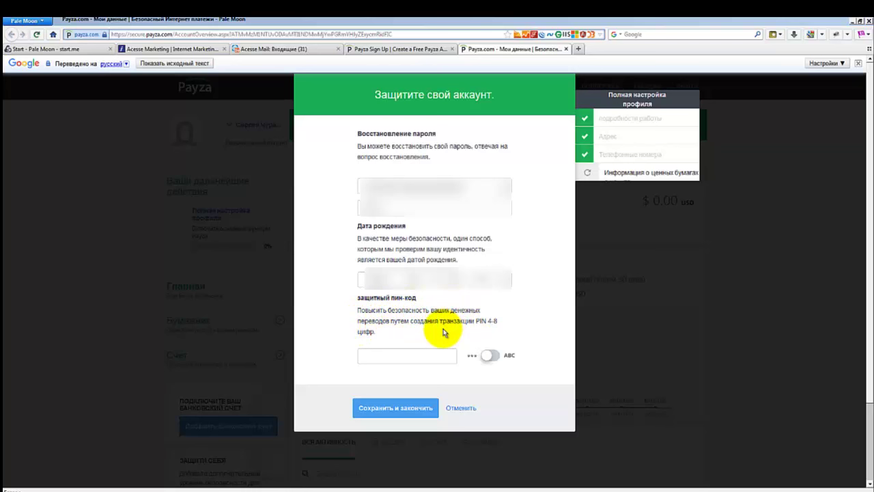
Enter a transaction PIN with plain digits shown and save to finish the setup.
{"action": "left_click", "coordinate": [369, 357]}
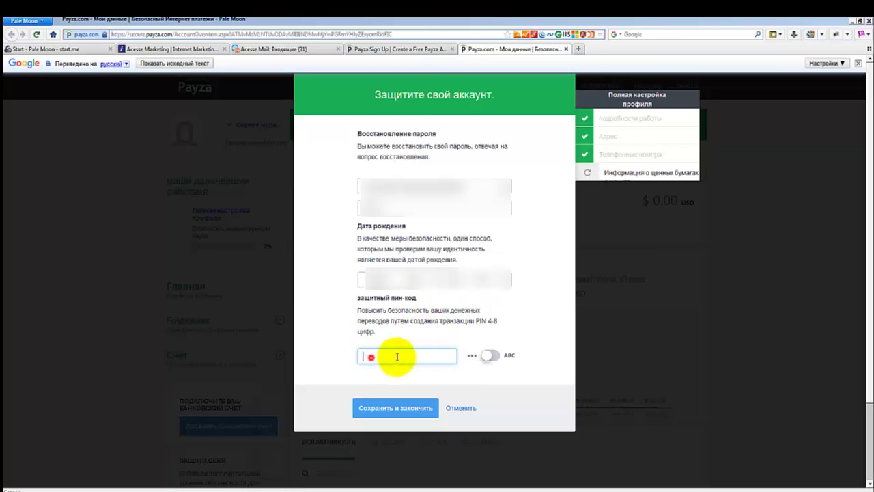
{"action": "left_click", "coordinate": [488, 355]}
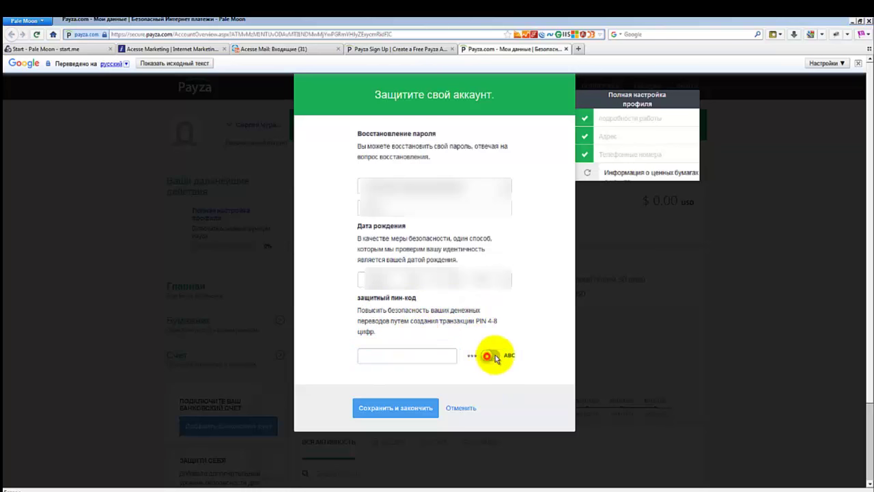
{"action": "left_click", "coordinate": [490, 356]}
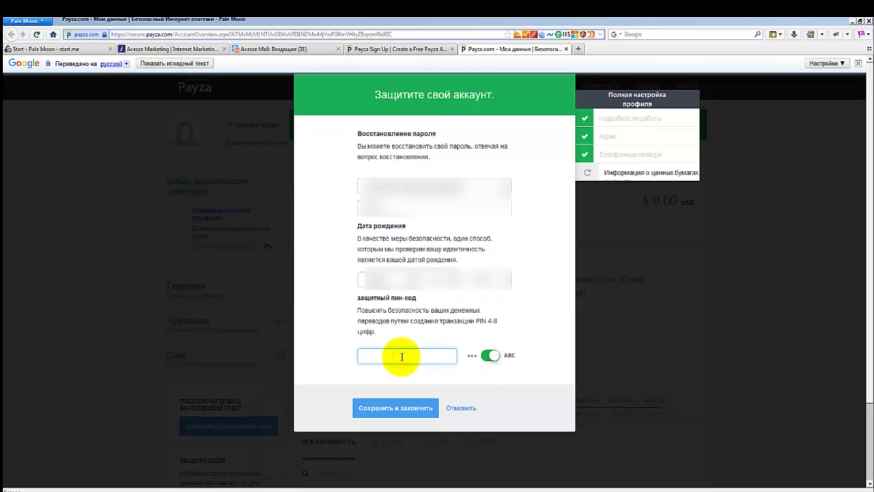
{"action": "type", "text": "1234"}
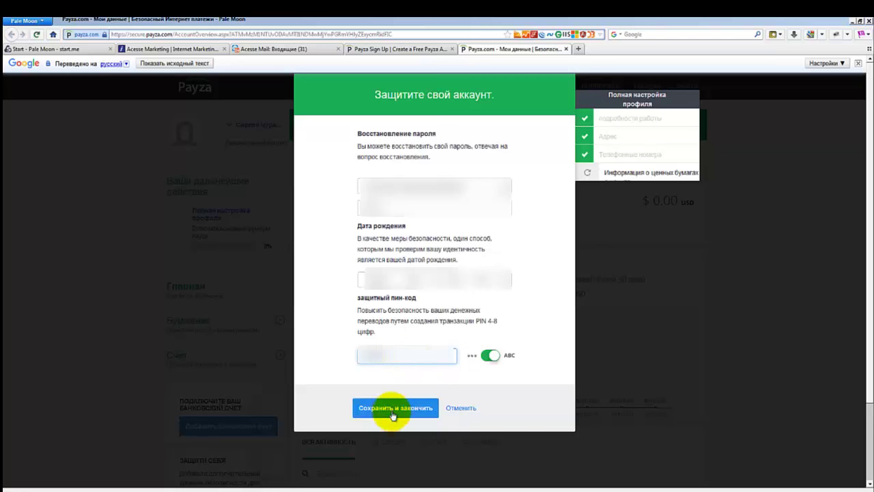
{"action": "left_click", "coordinate": [396, 408]}
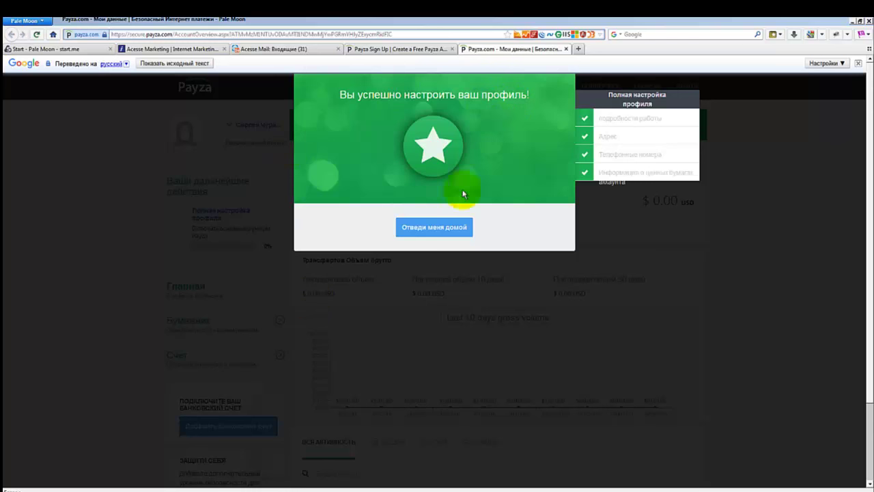
Leave the completion message for home and reach the advanced security settings page.
{"action": "right_click", "coordinate": [421, 230]}
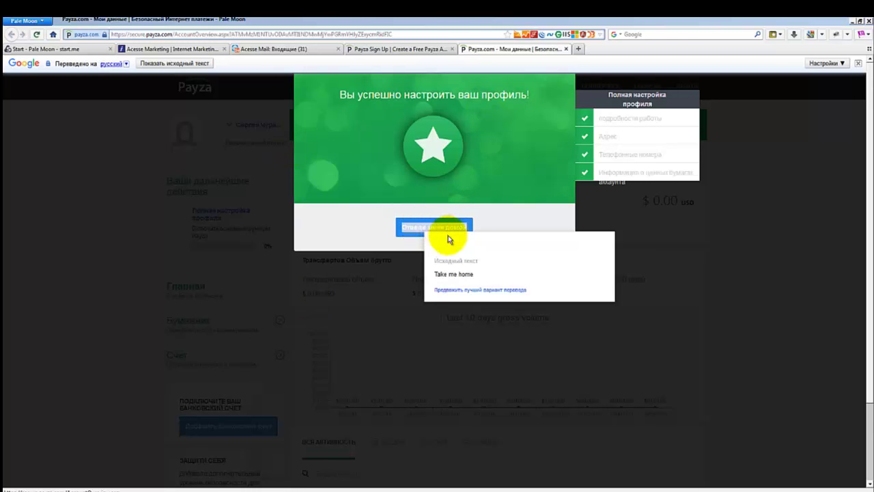
{"action": "left_click", "coordinate": [432, 230]}
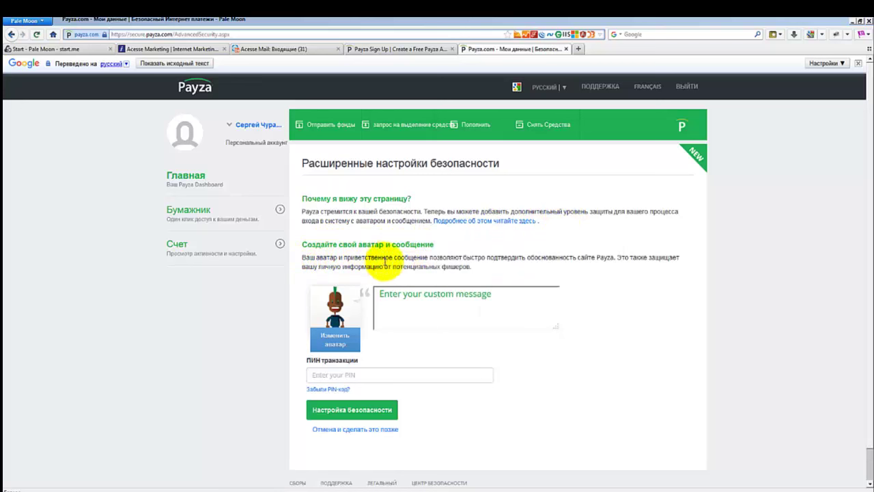
{"action": "left_click", "coordinate": [574, 256]}
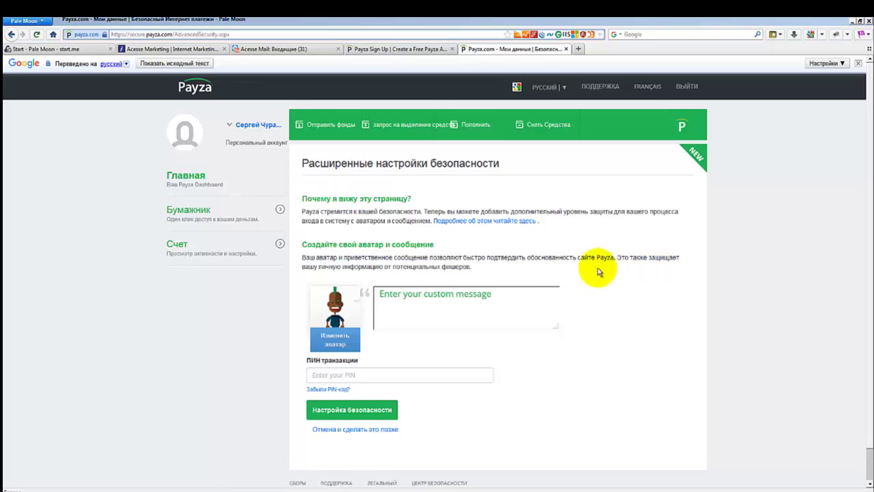
{"action": "mouse_move", "coordinate": [411, 270]}
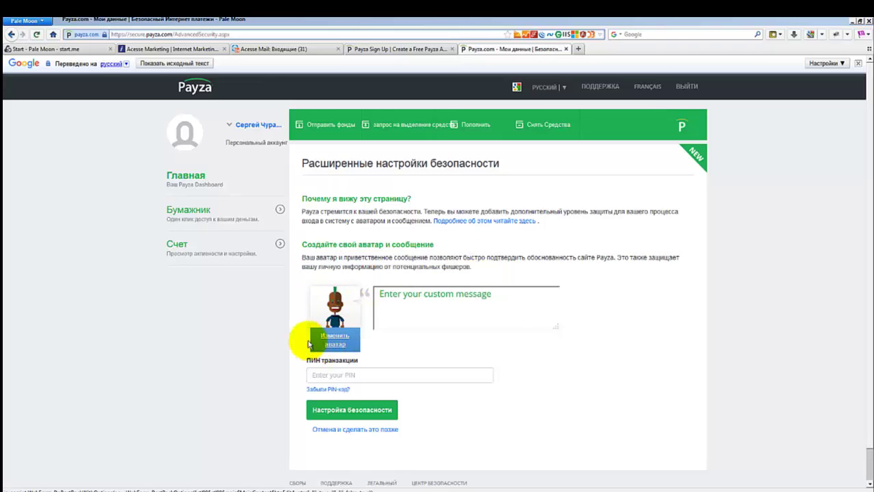
{"action": "scroll", "coordinate": [280, 339], "scroll_direction": "down", "scroll_amount": 1}
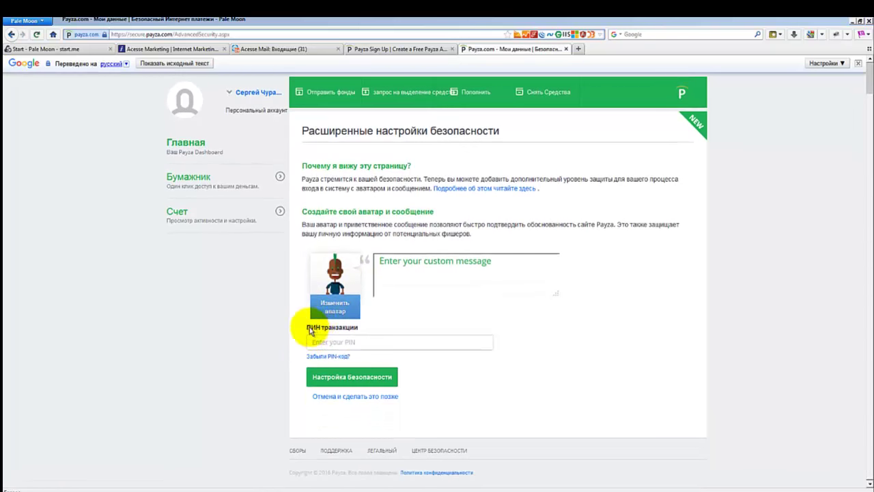
{"action": "left_click", "coordinate": [324, 343]}
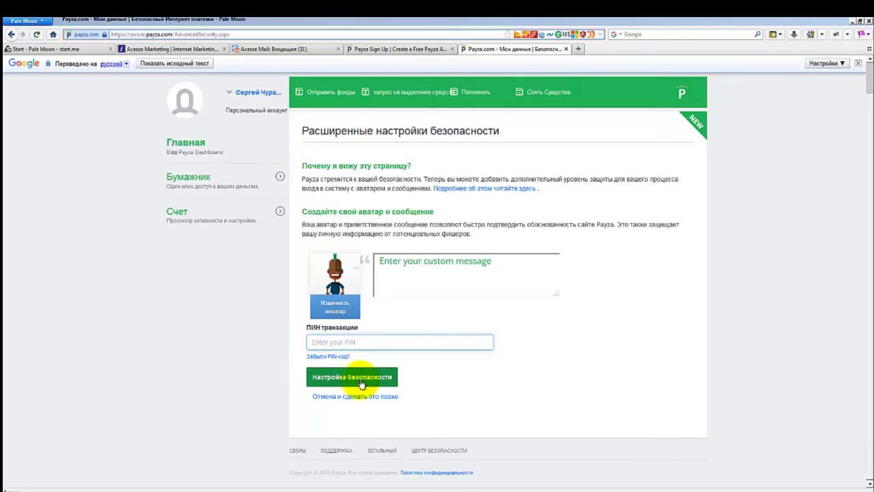
{"action": "mouse_move", "coordinate": [361, 385]}
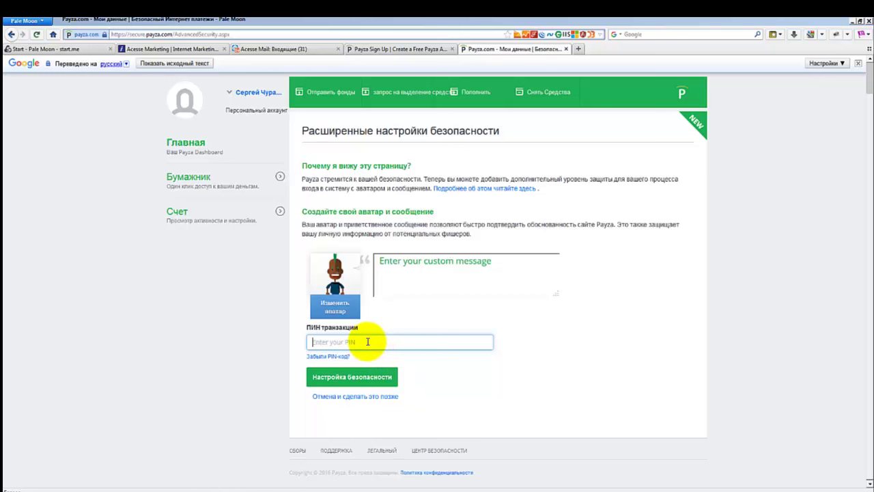
Open the avatar editor and give the avatar a mustache from the face options.
{"action": "left_click", "coordinate": [332, 305]}
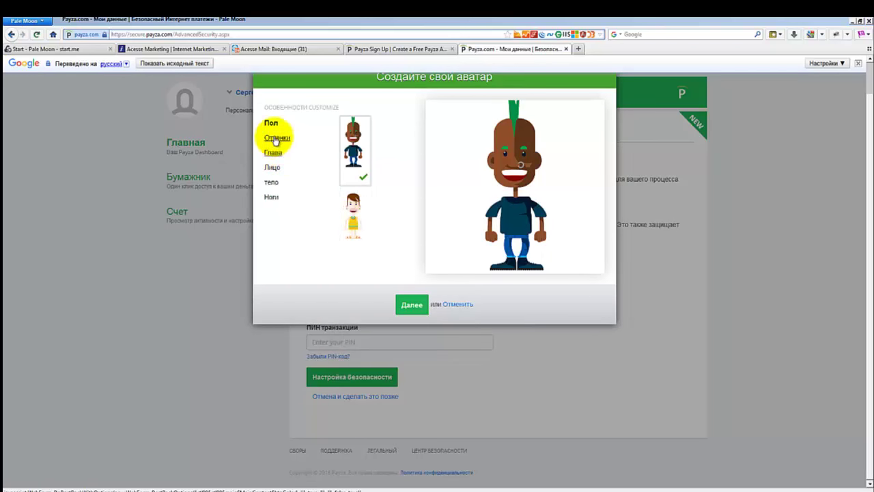
{"action": "left_click", "coordinate": [274, 153]}
{"action": "scroll", "coordinate": [355, 177], "scroll_direction": "down", "scroll_amount": 5}
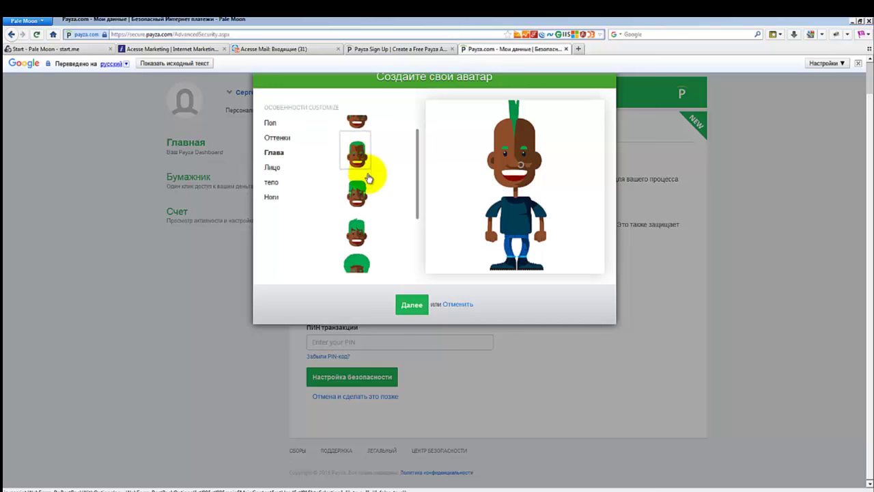
{"action": "left_click", "coordinate": [271, 168]}
{"action": "scroll", "coordinate": [362, 187], "scroll_direction": "down", "scroll_amount": 2}
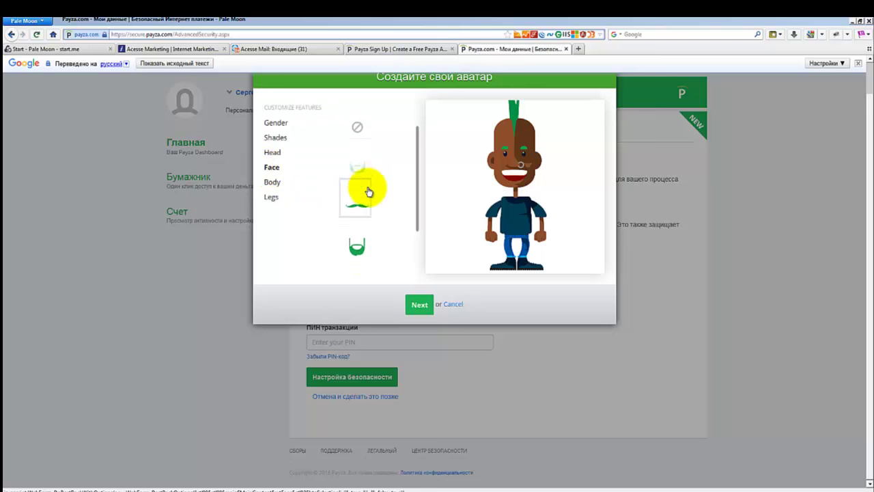
{"action": "scroll", "coordinate": [359, 195], "scroll_direction": "down", "scroll_amount": 2}
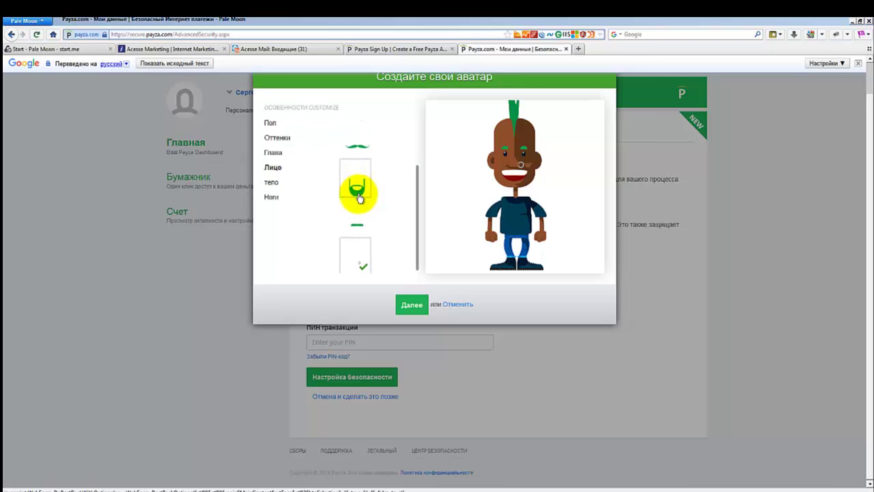
{"action": "scroll", "coordinate": [360, 206], "scroll_direction": "up", "scroll_amount": 3}
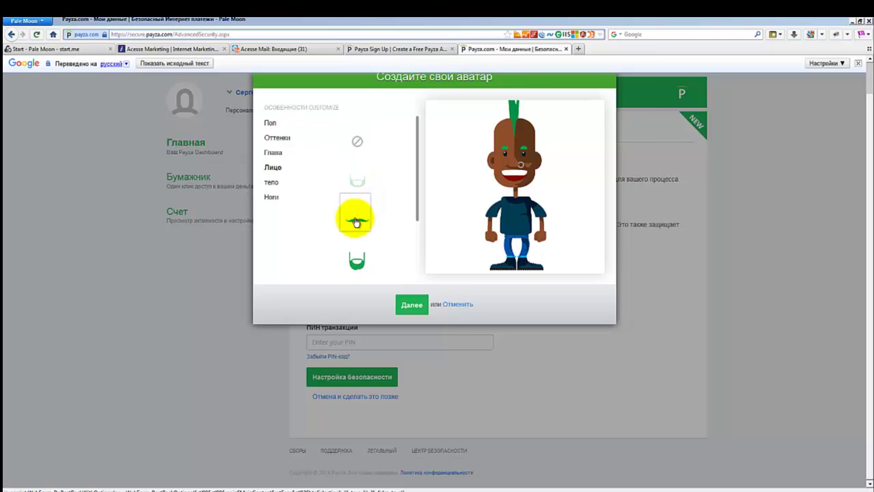
{"action": "left_click", "coordinate": [355, 224]}
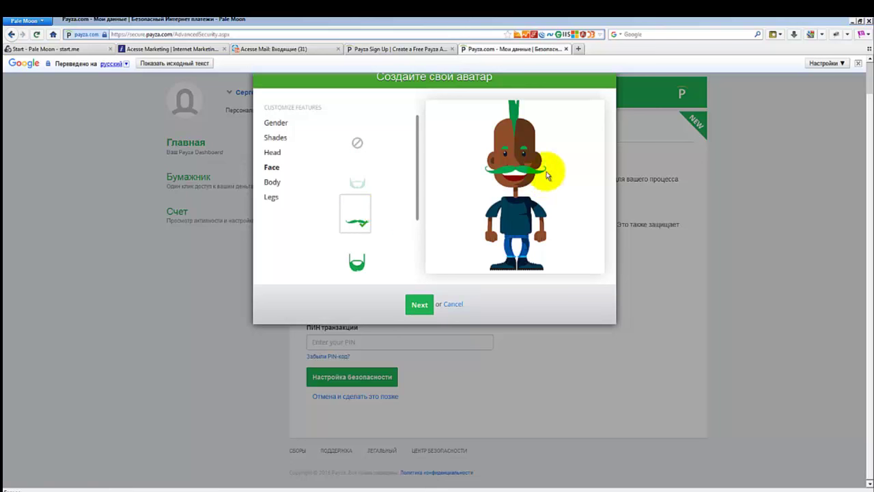
Dress the avatar in a khaki jacket and green trousers and choose its head.
{"action": "left_click", "coordinate": [270, 182]}
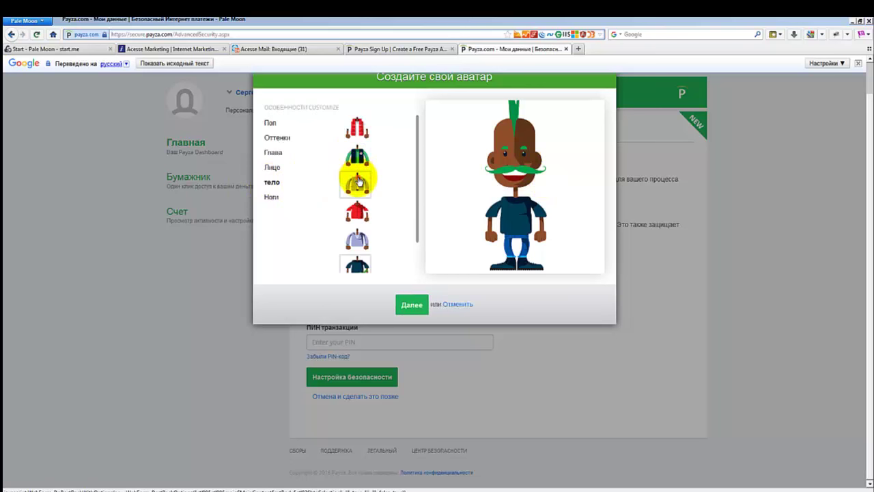
{"action": "left_click", "coordinate": [358, 181]}
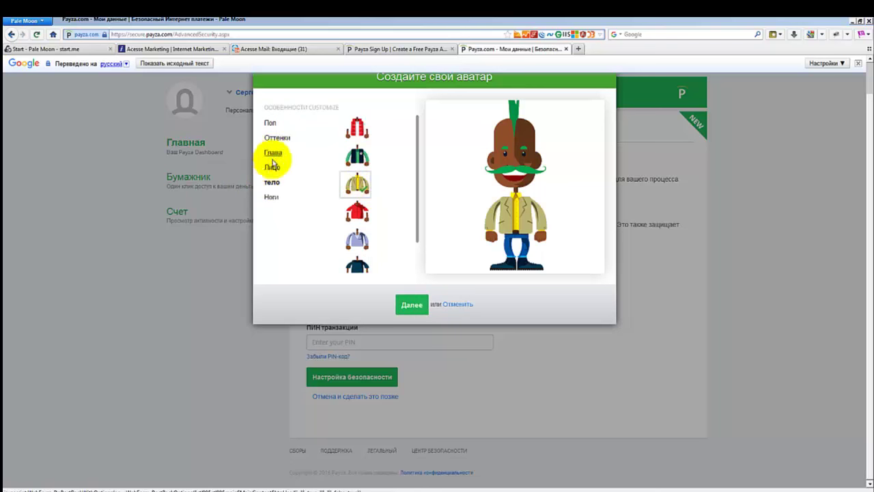
{"action": "left_click", "coordinate": [271, 198]}
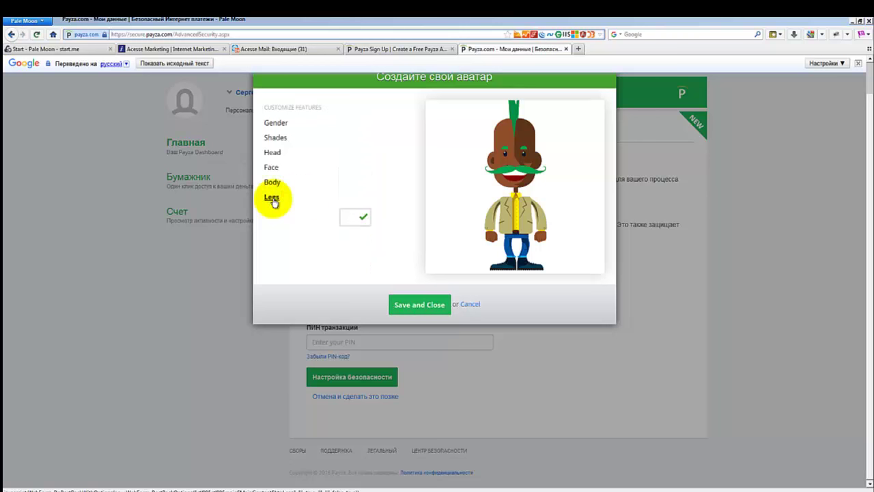
{"action": "left_click", "coordinate": [358, 179]}
{"action": "left_click", "coordinate": [272, 153]}
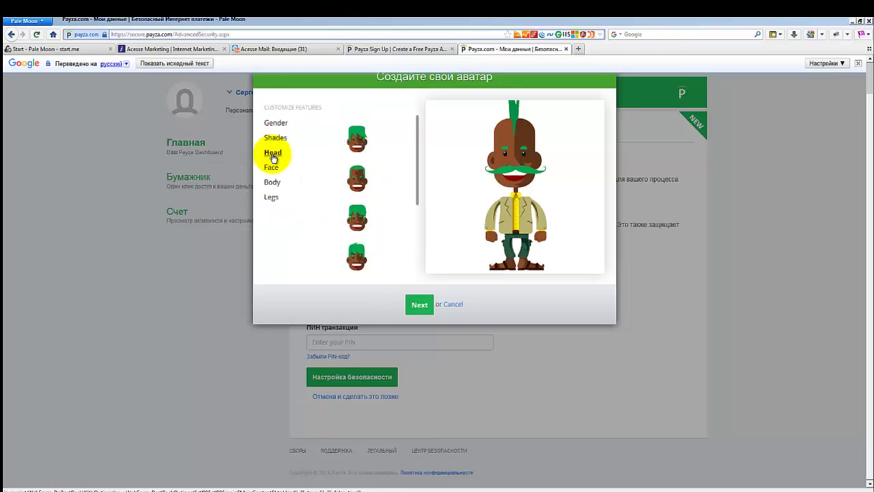
{"action": "left_click", "coordinate": [357, 174]}
Make the hair black and skin light, then finish the remaining sections and save.
{"action": "left_click", "coordinate": [276, 139]}
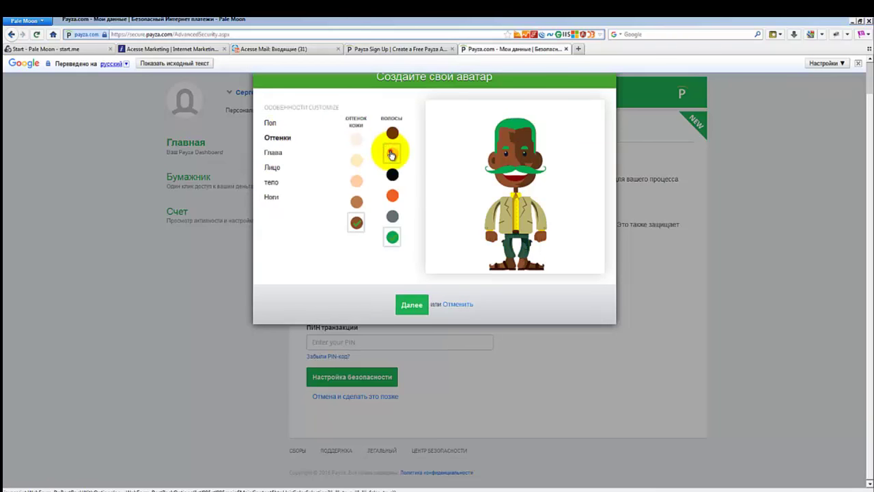
{"action": "left_click", "coordinate": [392, 152]}
{"action": "left_click", "coordinate": [392, 195]}
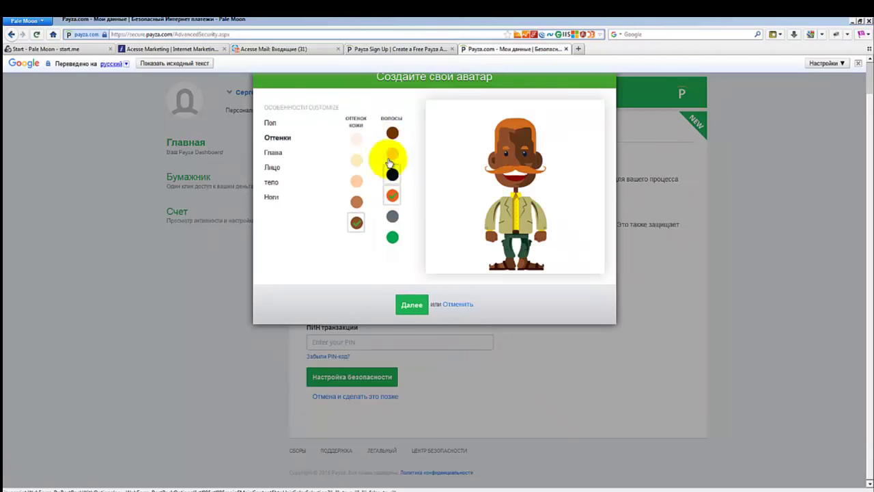
{"action": "left_click", "coordinate": [393, 175]}
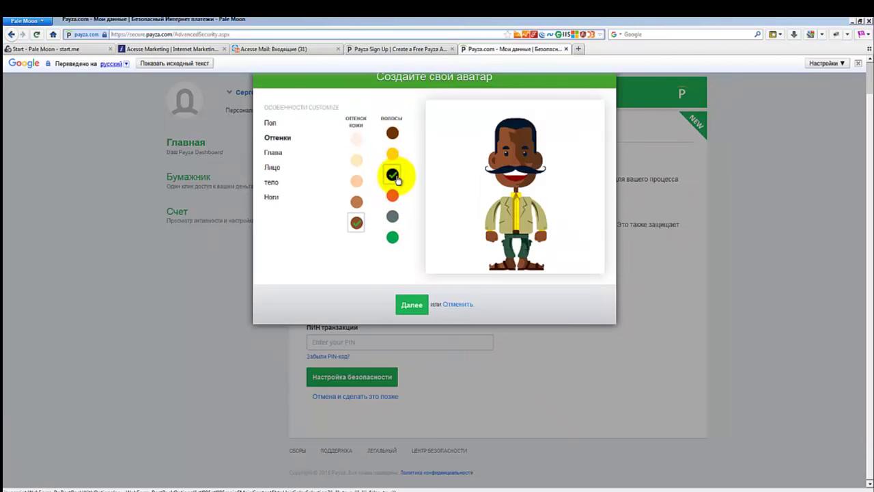
{"action": "left_click", "coordinate": [356, 180]}
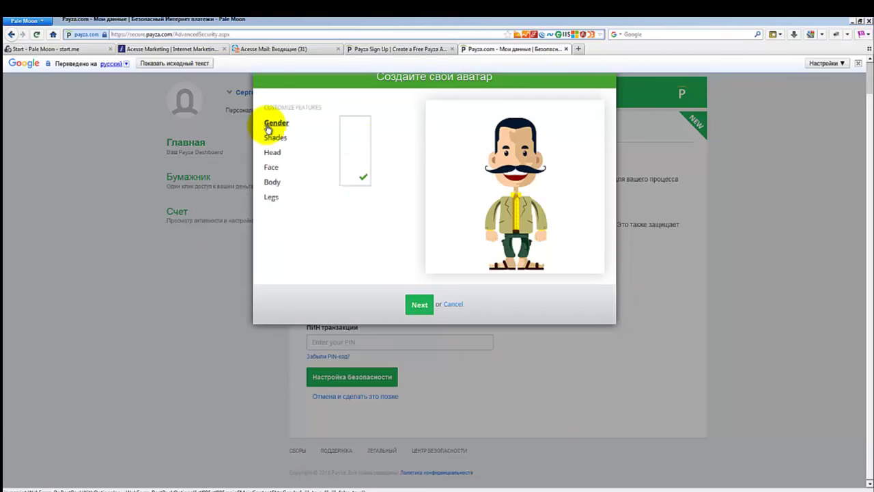
{"action": "left_click", "coordinate": [417, 306]}
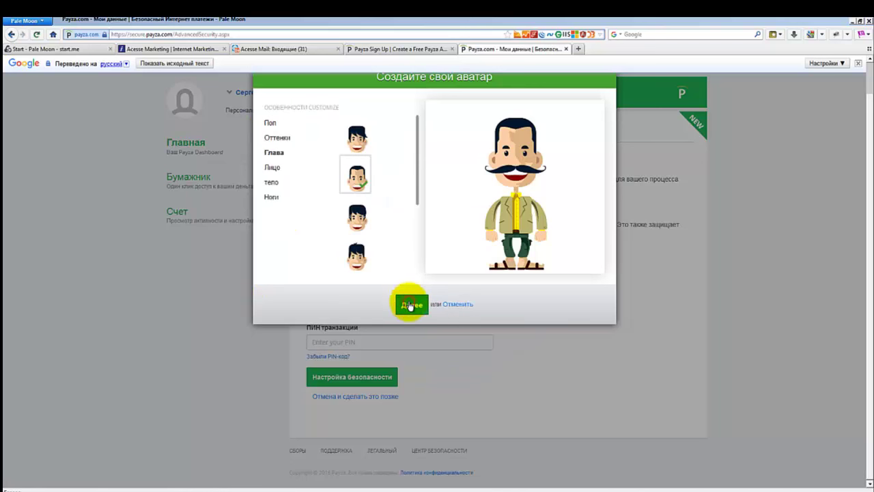
{"action": "left_click", "coordinate": [406, 311]}
{"action": "left_click", "coordinate": [409, 309]}
{"action": "left_click", "coordinate": [413, 306]}
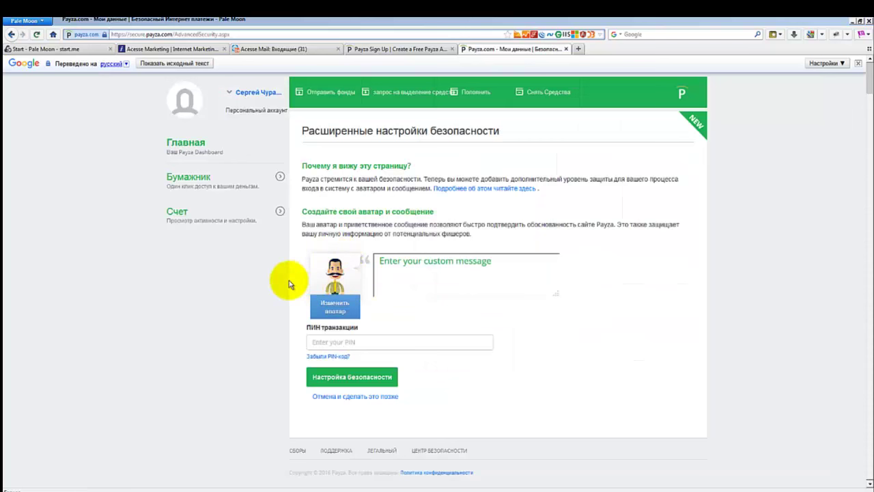
Write the greeting 'Привет!', re-enter the transaction PIN, and submit the security setup.
{"action": "left_click", "coordinate": [343, 344]}
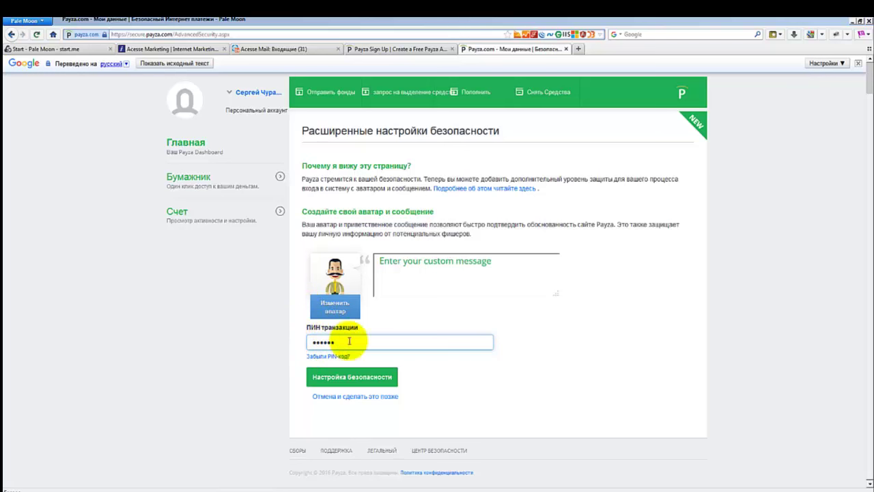
{"action": "left_click", "coordinate": [351, 377]}
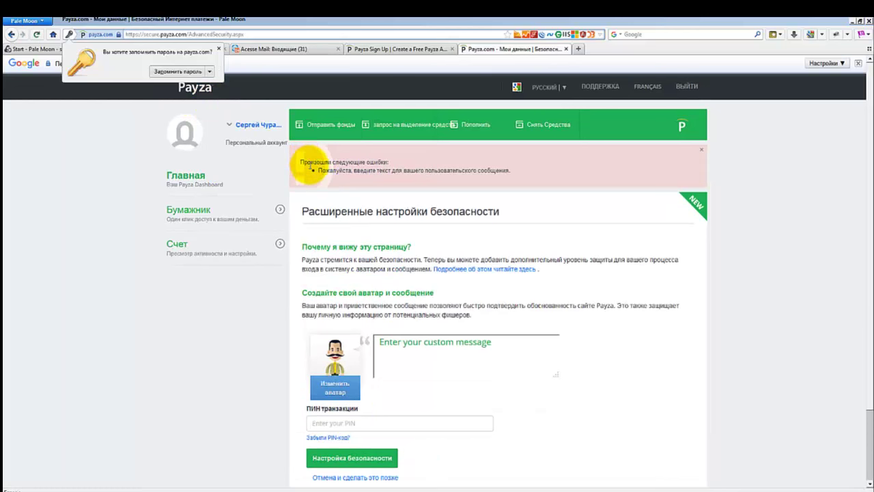
{"action": "triple_click", "coordinate": [312, 171]}
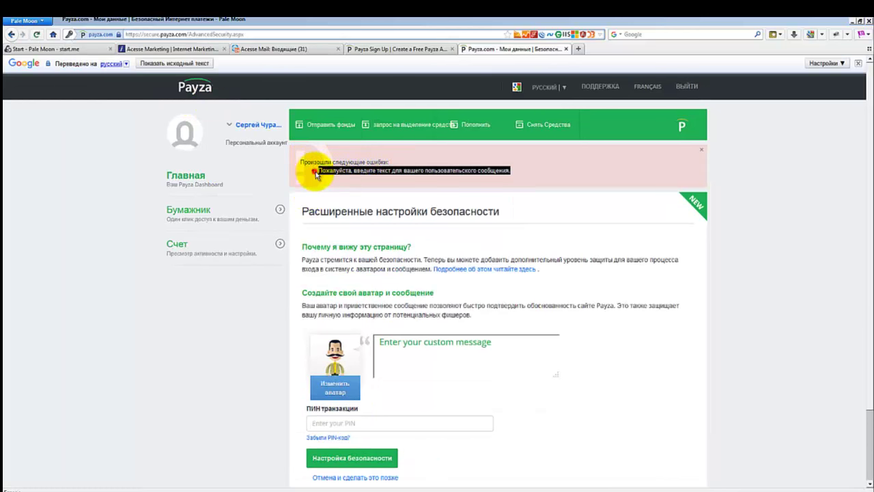
{"action": "left_click", "coordinate": [395, 345]}
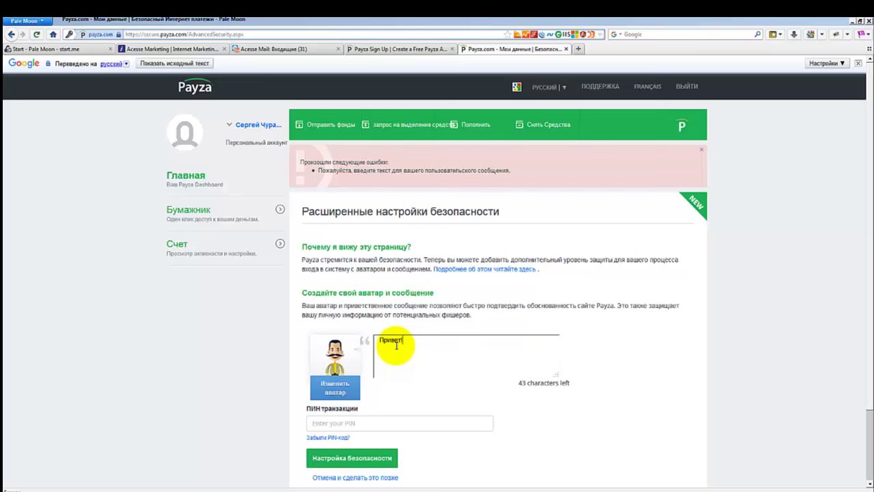
{"action": "scroll", "coordinate": [321, 341], "scroll_direction": "down", "scroll_amount": 2}
{"action": "left_click", "coordinate": [335, 343]}
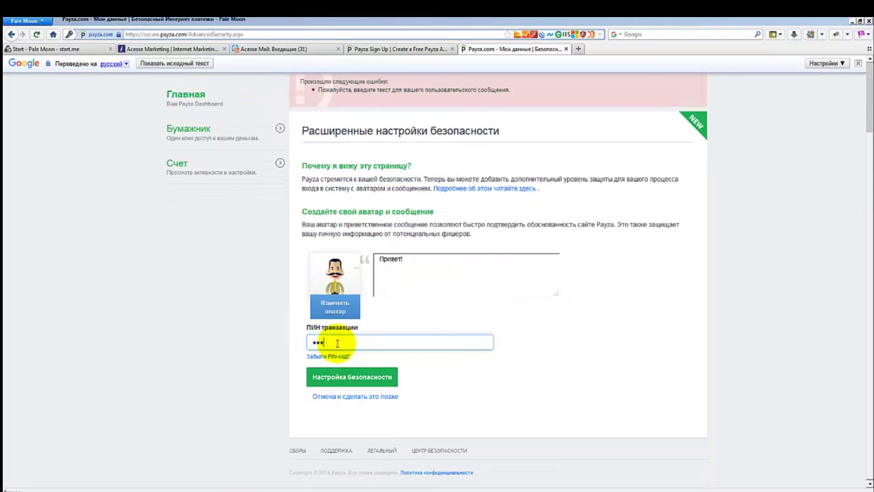
{"action": "key", "text": "Return"}
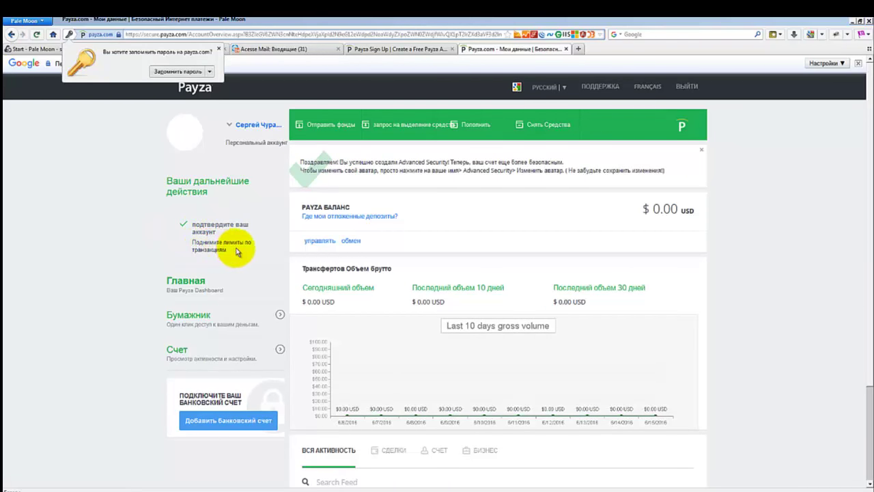
Open the verification link, read the no-verification-needed notice, and continue to the overview.
{"action": "left_click", "coordinate": [208, 228]}
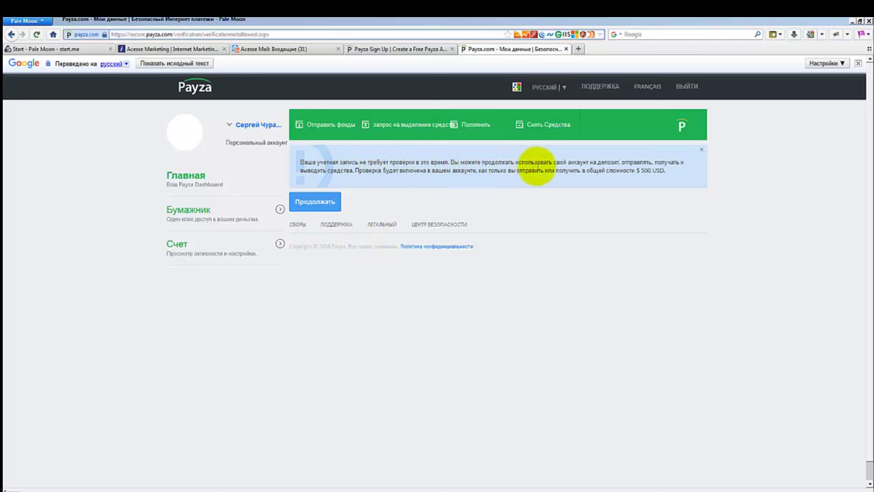
{"action": "left_click", "coordinate": [637, 155]}
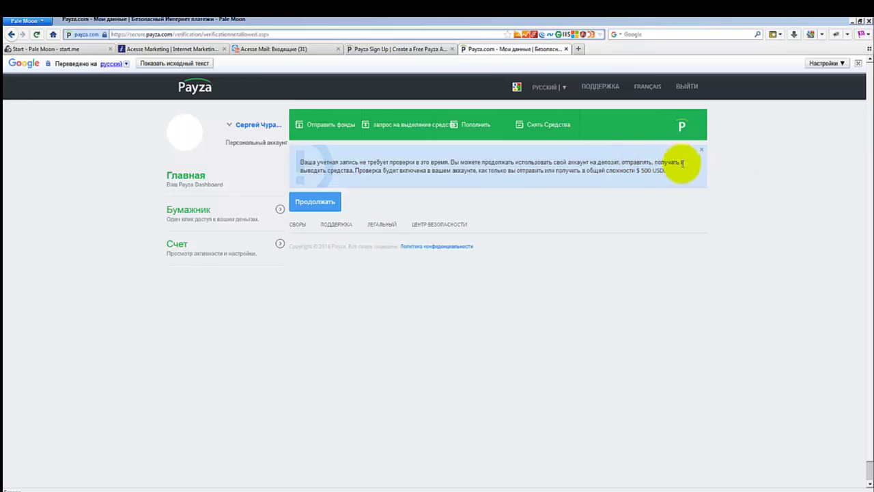
{"action": "mouse_move", "coordinate": [338, 170]}
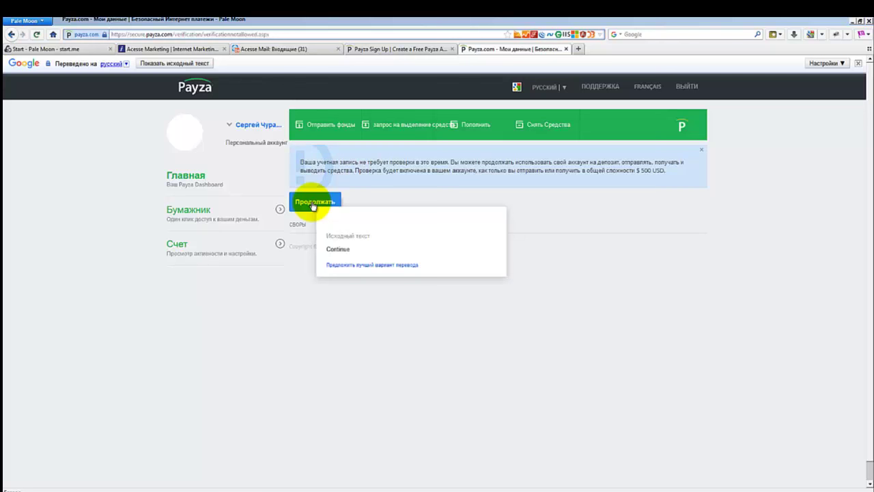
{"action": "left_click", "coordinate": [312, 204]}
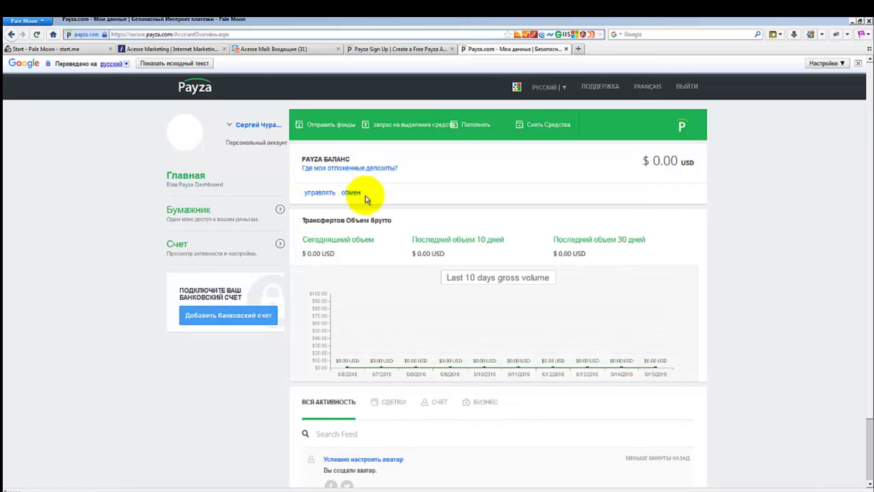
{"action": "scroll", "coordinate": [328, 286], "scroll_direction": "down", "scroll_amount": 1}
{"action": "scroll", "coordinate": [327, 286], "scroll_direction": "down", "scroll_amount": 1}
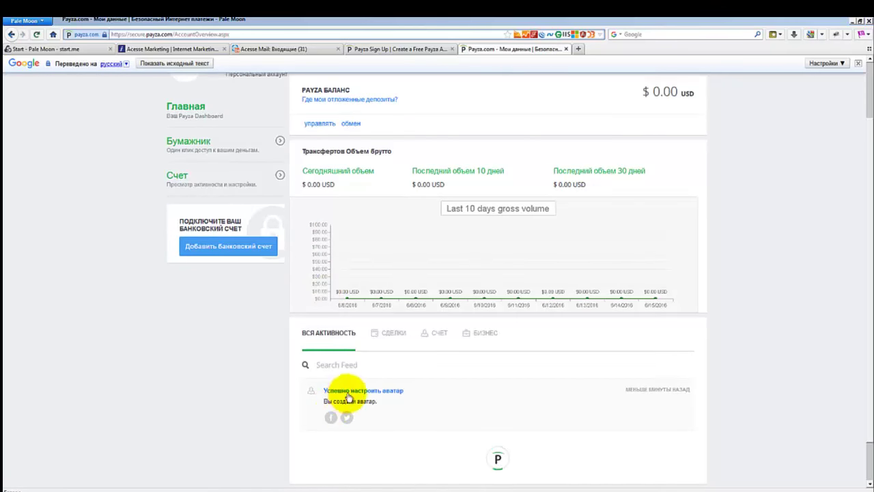
{"action": "scroll", "coordinate": [287, 284], "scroll_direction": "up", "scroll_amount": 2}
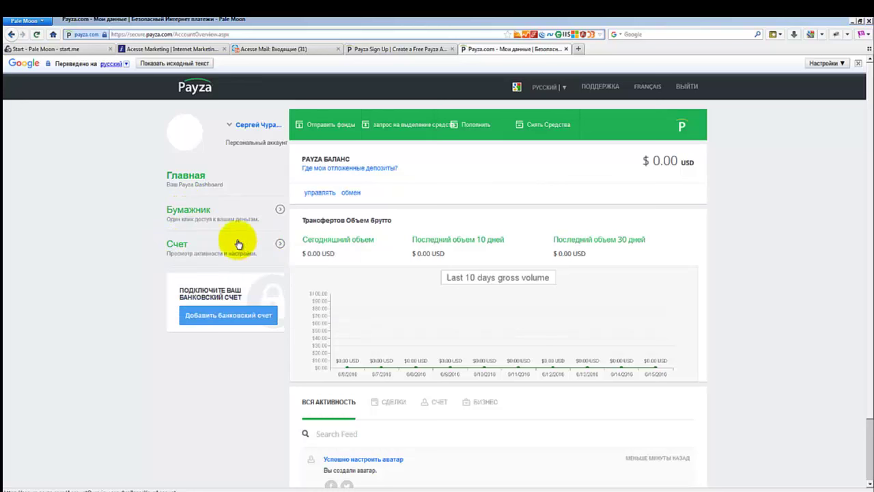
Copy the URL from Счет > Реферальная программа and place the cursor in the Notepad++ links file.
{"action": "left_click", "coordinate": [176, 245]}
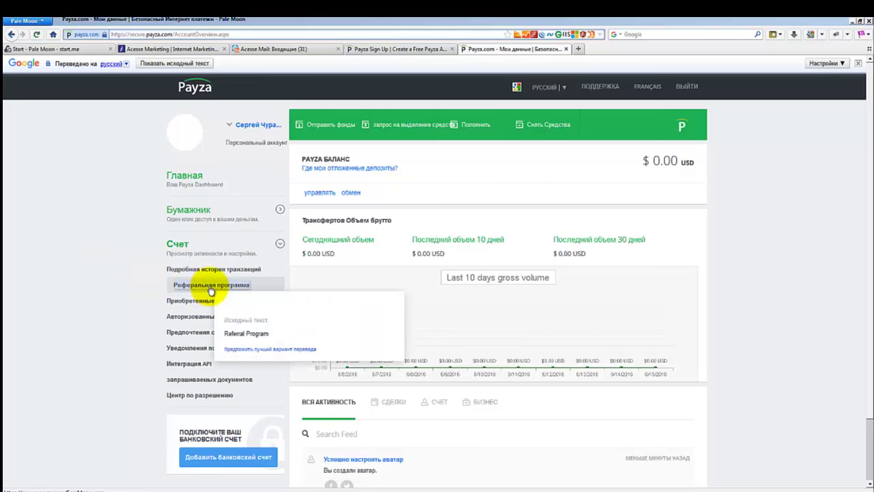
{"action": "left_click", "coordinate": [210, 290]}
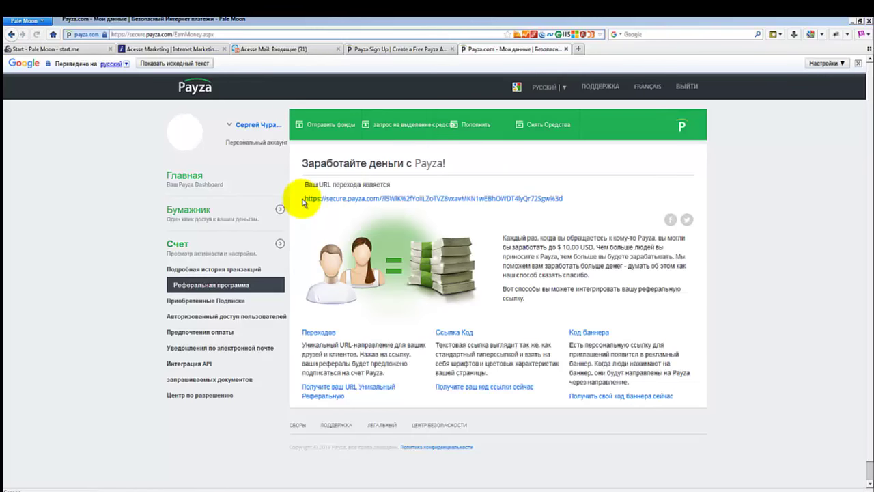
{"action": "left_click_drag", "start_coordinate": [303, 202], "coordinate": [585, 203]}
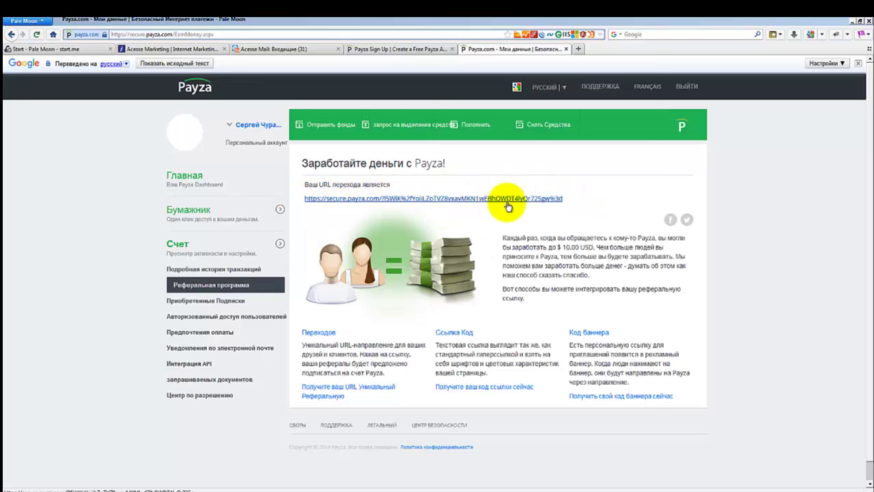
{"action": "left_click_drag", "start_coordinate": [566, 200], "coordinate": [302, 202]}
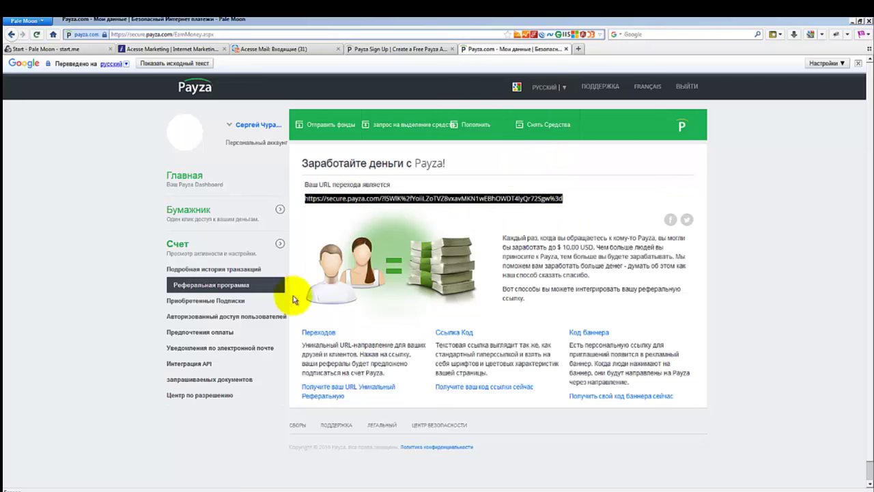
{"action": "left_click", "coordinate": [156, 490]}
{"action": "left_click", "coordinate": [643, 193]}
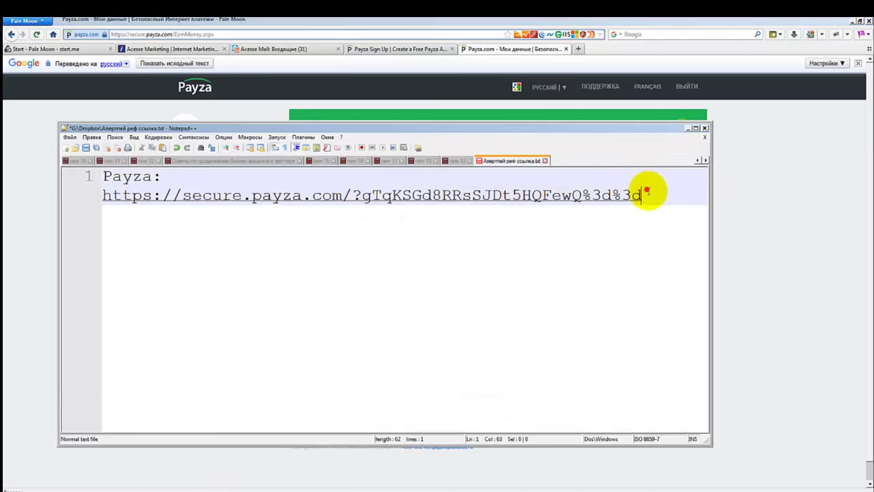
Paste the referral link, label it 'Моя реф. ссылка', and save the links file.
{"action": "key", "text": "Return"}
{"action": "key", "text": "Return"}
{"action": "key", "text": "Return"}
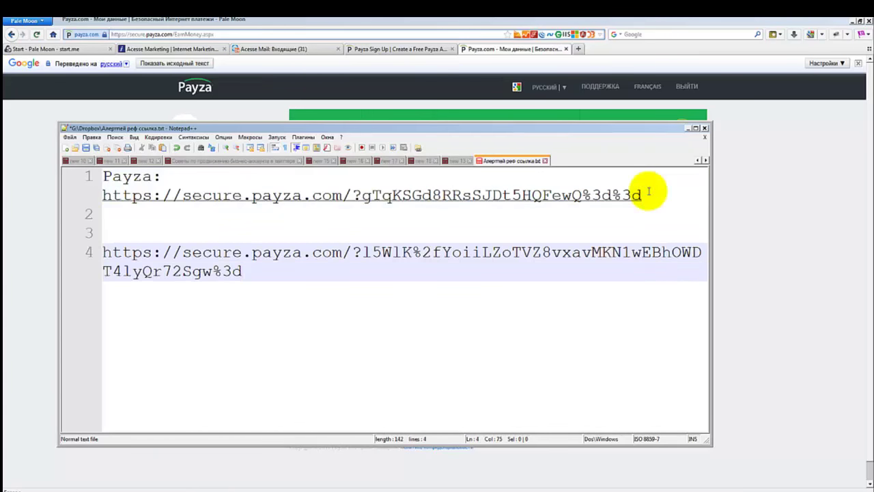
{"action": "left_click", "coordinate": [163, 236]}
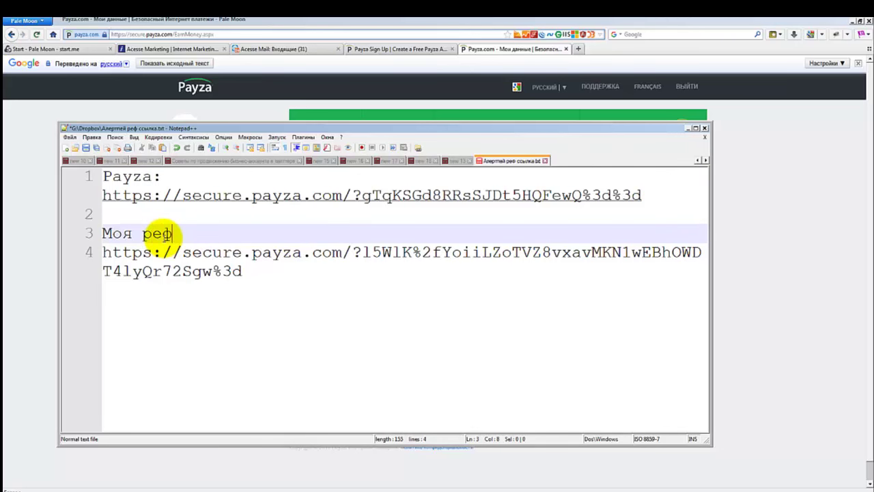
{"action": "type", "text": "Моя реф. ссылка"}
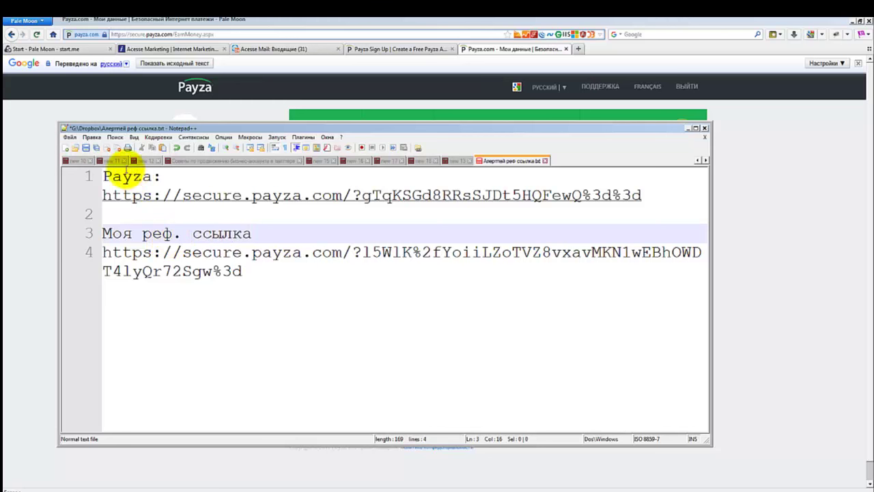
{"action": "left_click", "coordinate": [84, 147]}
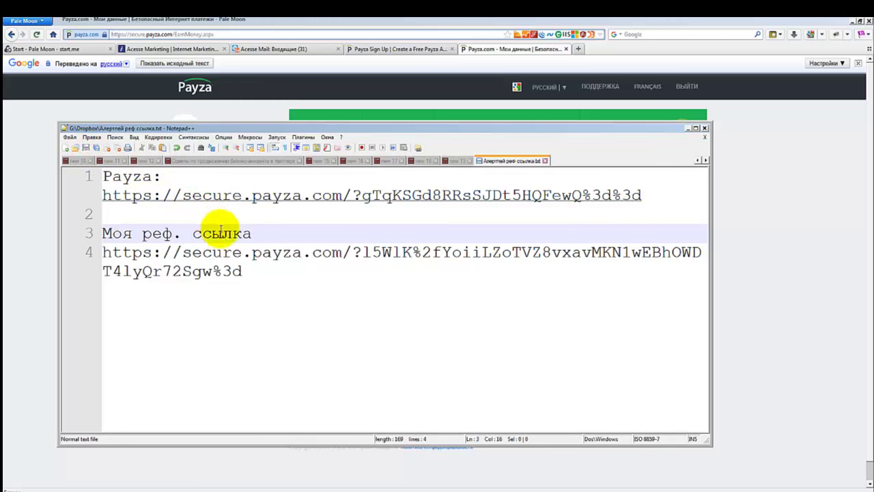
{"action": "left_click", "coordinate": [503, 51]}
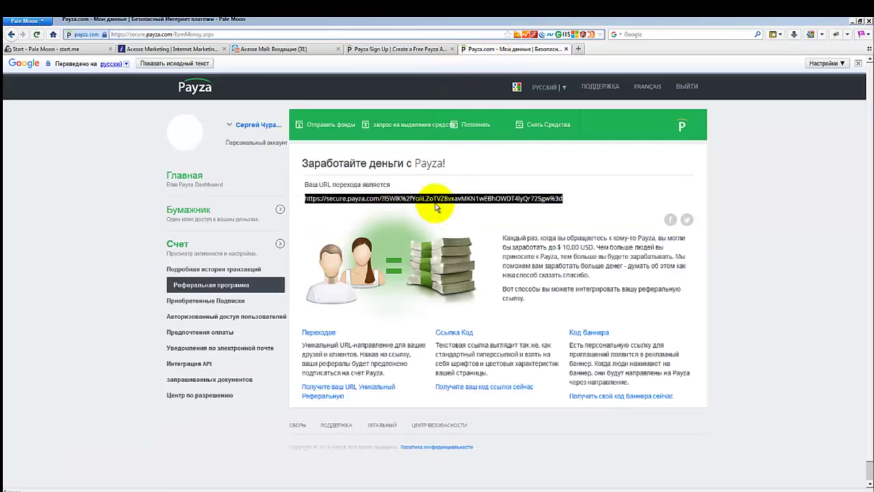
Open the goo.gl URL shortener in a new browser tab.
{"action": "left_click", "coordinate": [588, 198]}
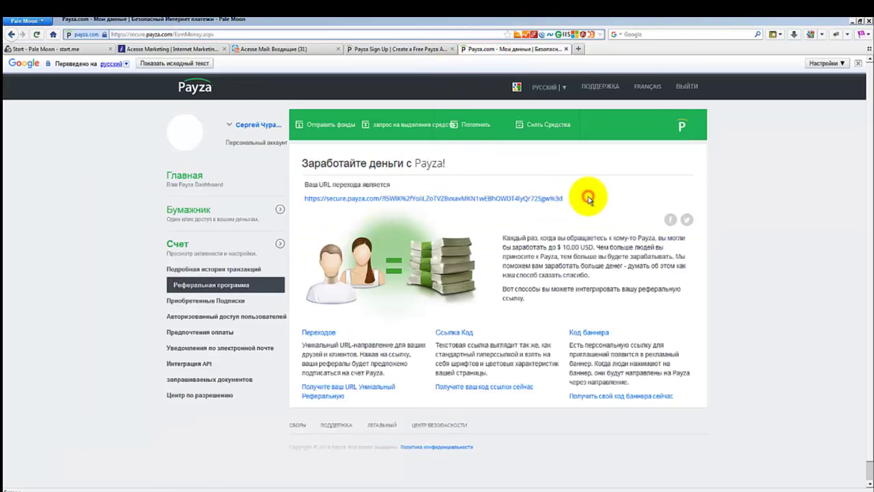
{"action": "left_click", "coordinate": [577, 49]}
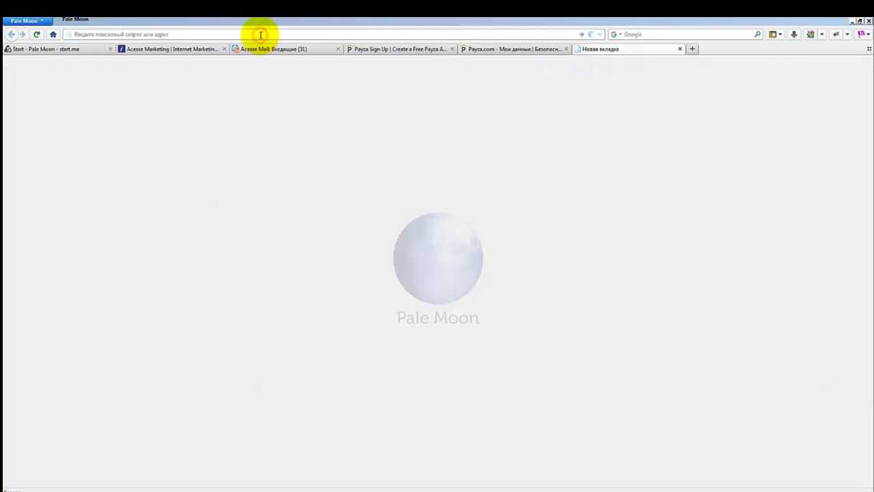
{"action": "type", "text": "goo"}
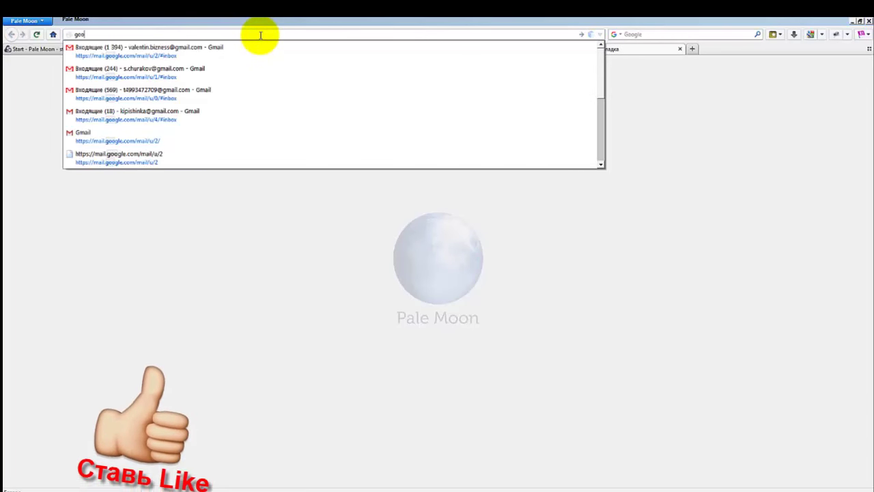
{"action": "type", "text": ".gl"}
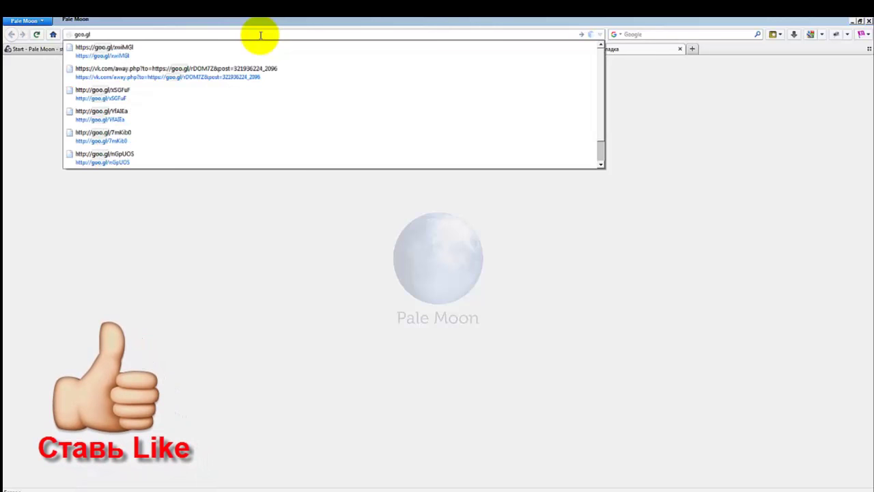
{"action": "key", "text": "Return"}
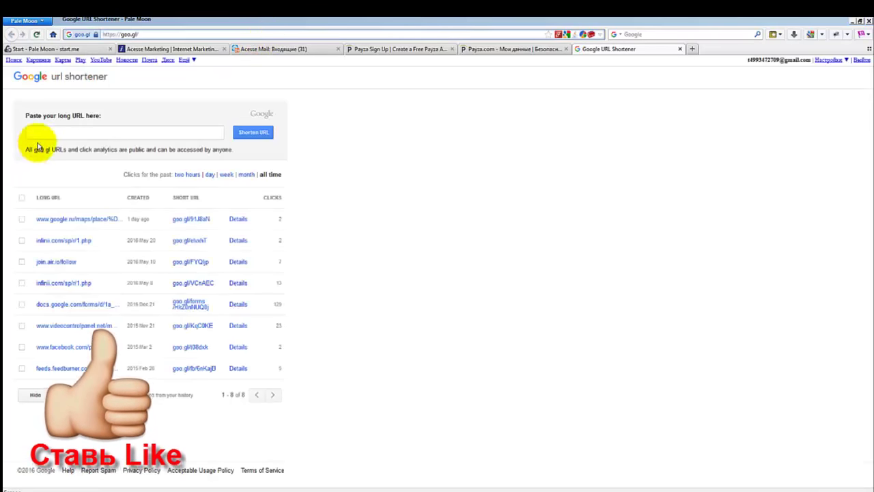
Shorten the pasted Payza referral URL on goo.gl, then return to the Notepad++ links file.
{"action": "left_click", "coordinate": [46, 132]}
{"action": "key", "text": "ctrl+v"}
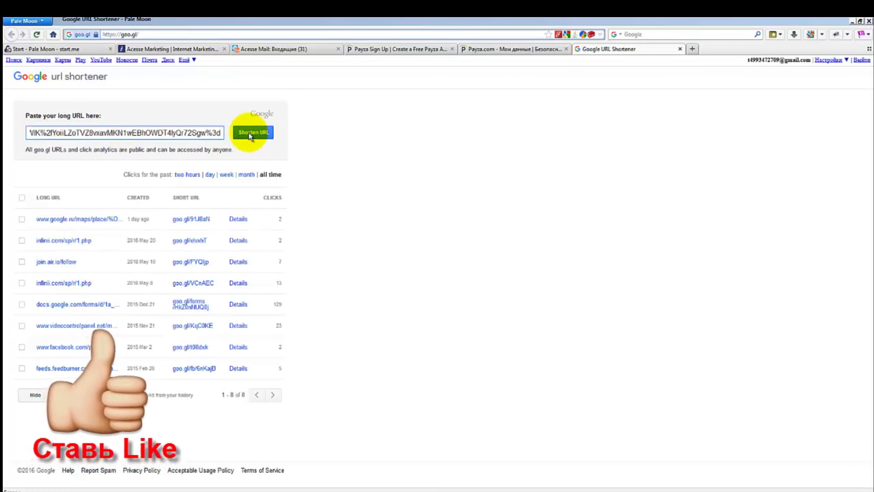
{"action": "left_click", "coordinate": [250, 134]}
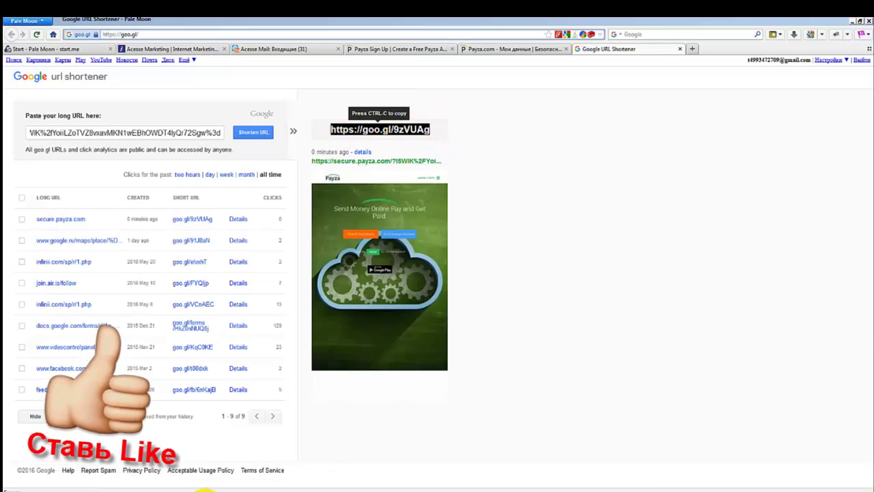
{"action": "left_click", "coordinate": [160, 491]}
{"action": "left_click", "coordinate": [308, 270]}
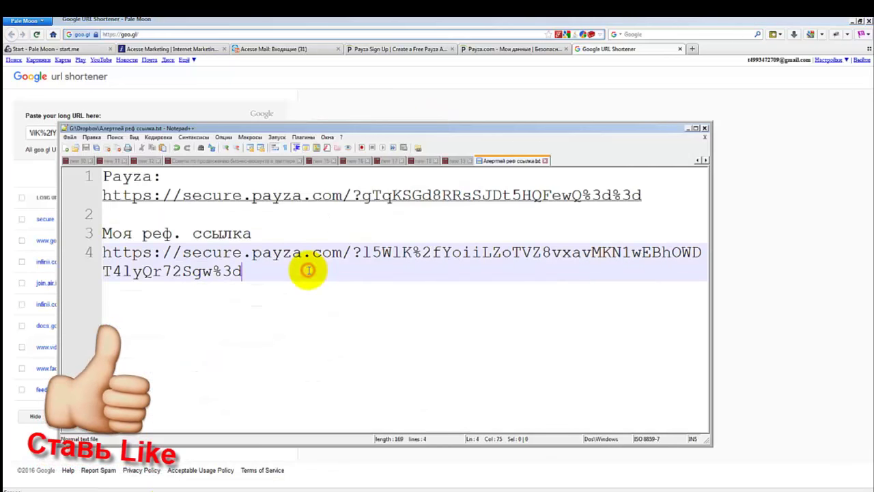
{"action": "key", "text": "Return"}
{"action": "key", "text": "Return"}
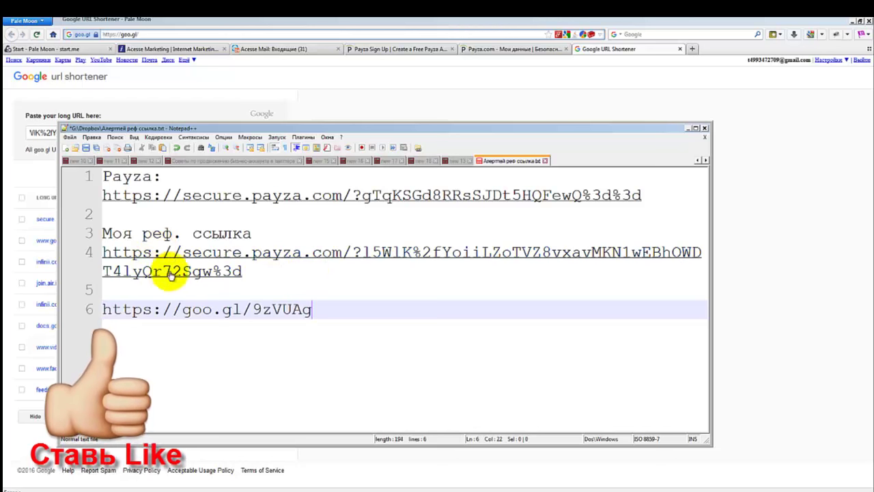
{"action": "left_click_drag", "start_coordinate": [172, 309], "coordinate": [335, 310]}
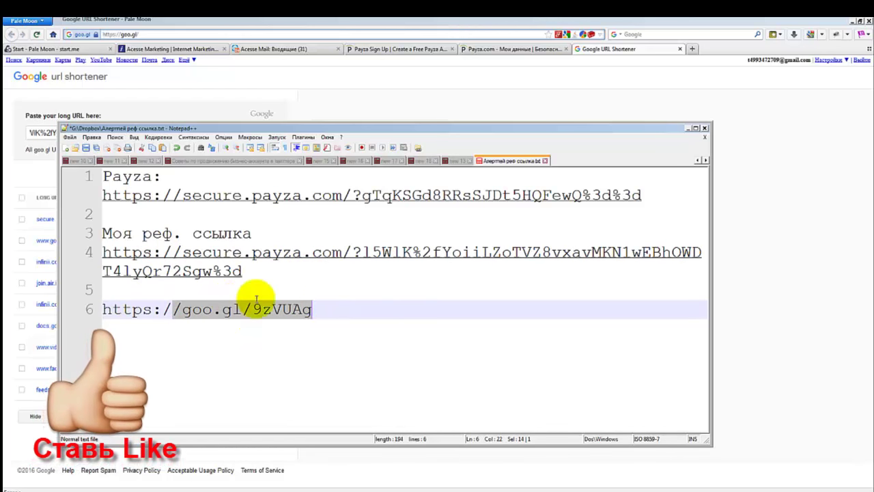
{"action": "left_click", "coordinate": [515, 49]}
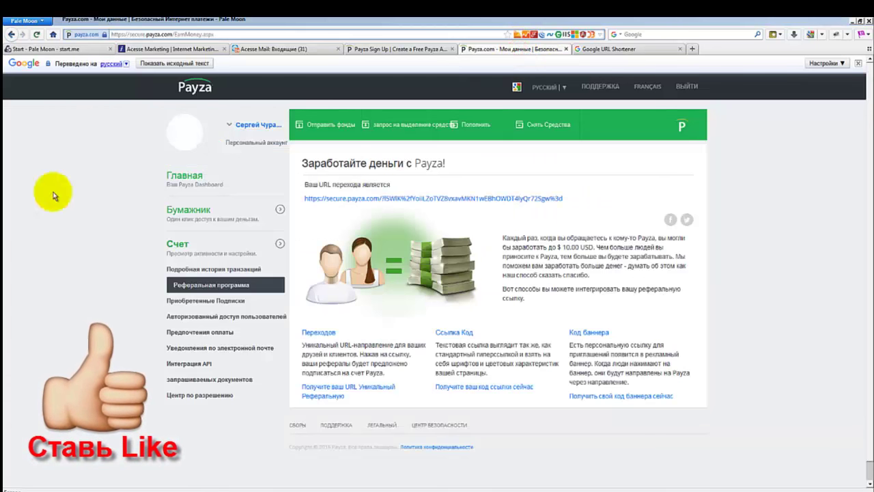
Open Add Funds ('Пополнить') and view the Exchanger deposit page listing eight authorized e-exchangers.
{"action": "left_click", "coordinate": [471, 125]}
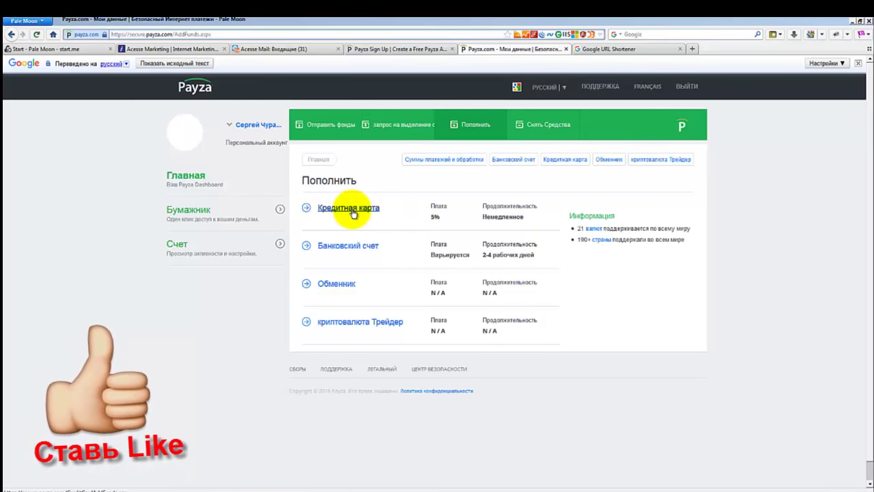
{"action": "mouse_move", "coordinate": [352, 214]}
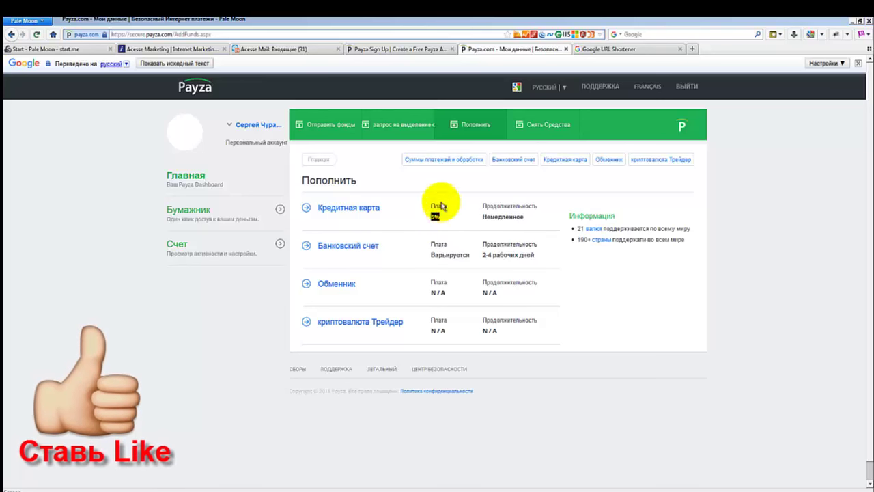
{"action": "mouse_move", "coordinate": [436, 216]}
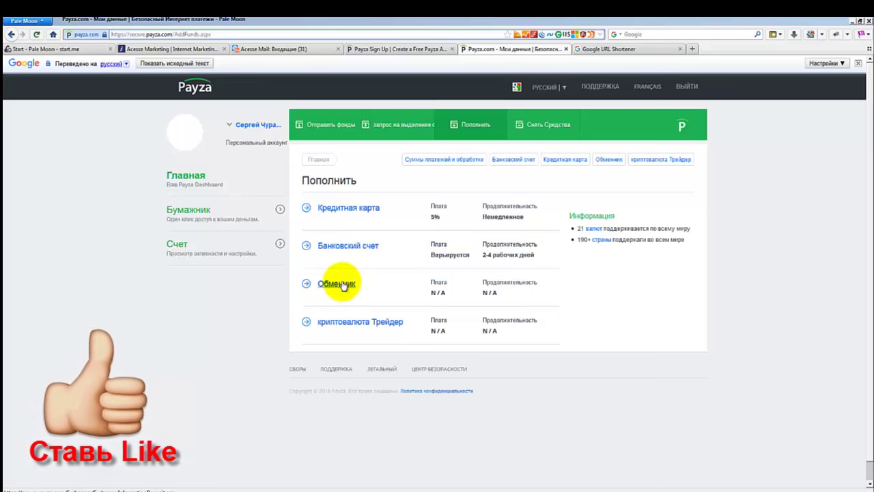
{"action": "mouse_move", "coordinate": [343, 286]}
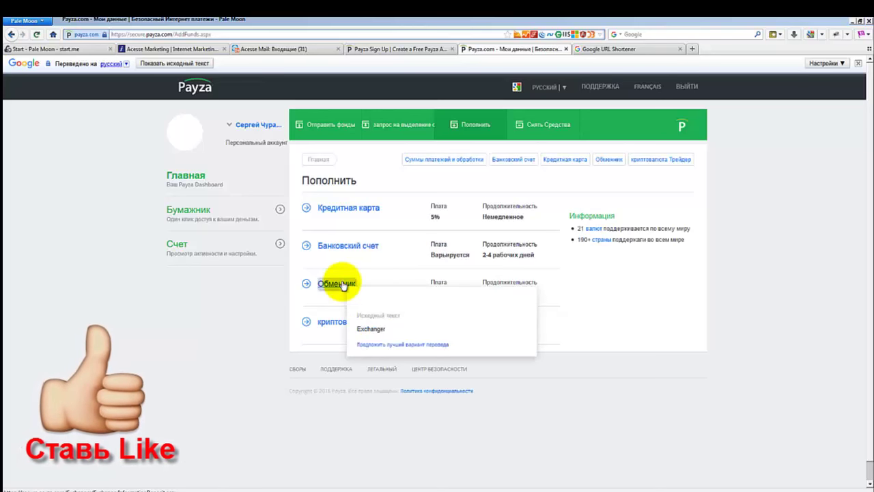
{"action": "left_click", "coordinate": [332, 285]}
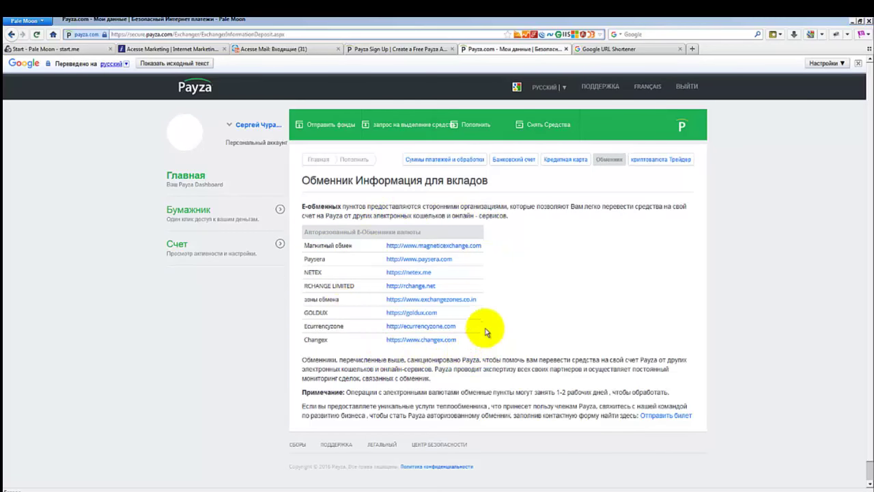
Review the authorized exchangers table, dismissing the translation popup.
{"action": "mouse_move", "coordinate": [454, 251]}
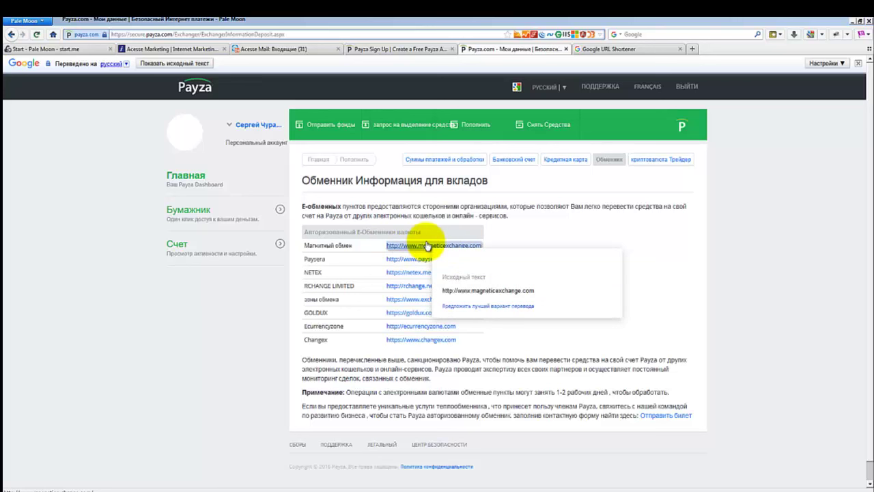
{"action": "left_click", "coordinate": [541, 216]}
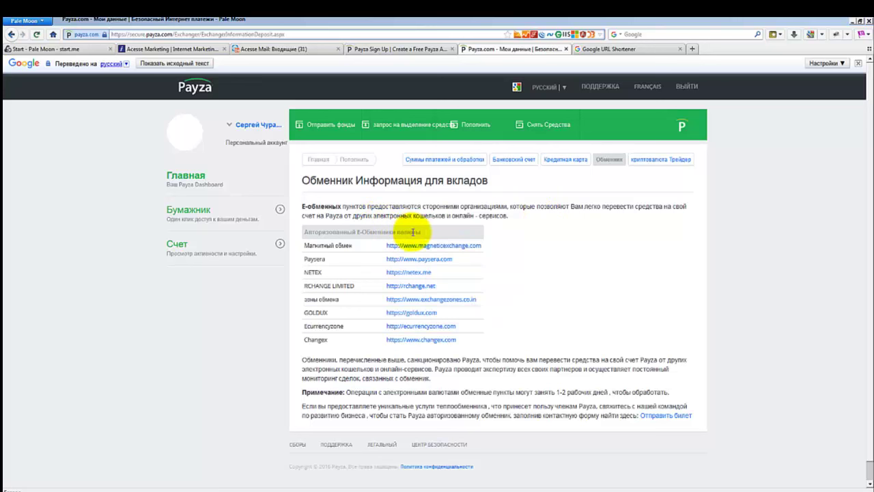
{"action": "left_click", "coordinate": [413, 232]}
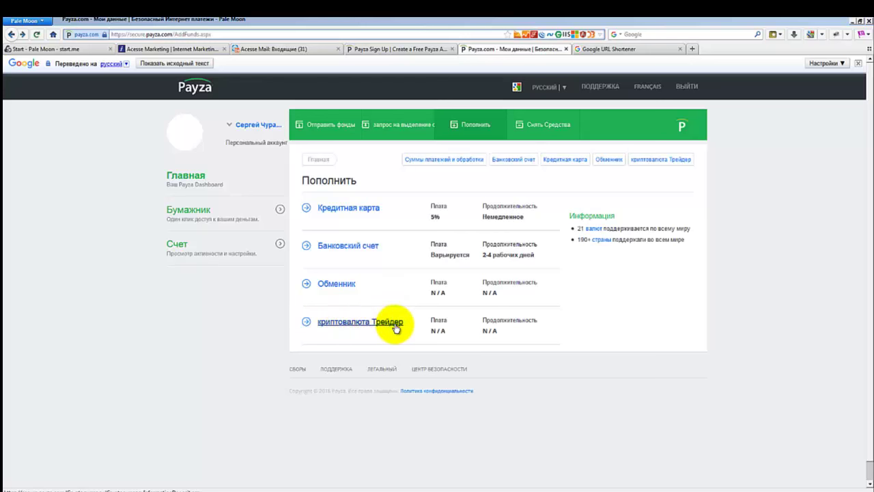
View the cryptocurrency trader deposit page and open bitok.com in a new tab.
{"action": "mouse_move", "coordinate": [357, 324]}
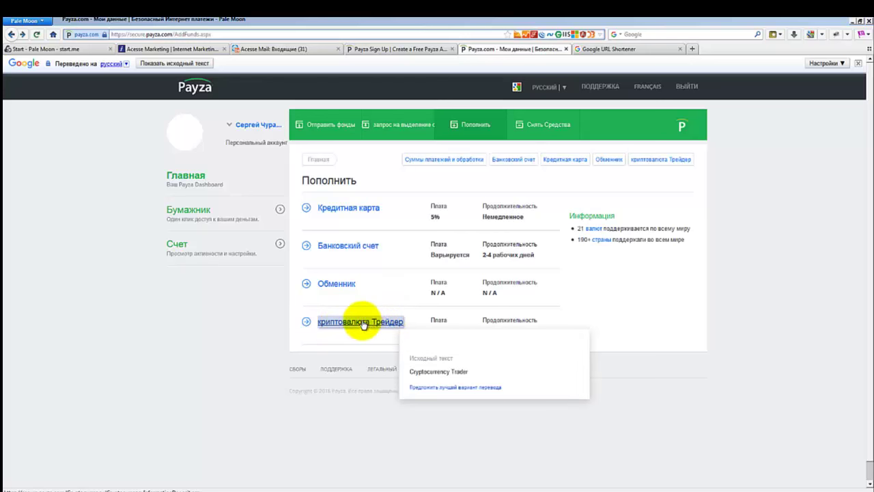
{"action": "left_click", "coordinate": [363, 325]}
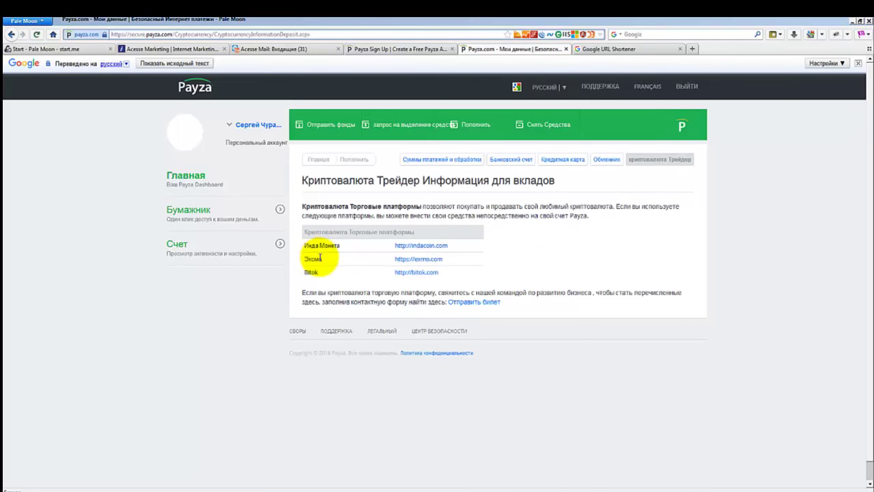
{"action": "left_click_drag", "start_coordinate": [305, 245], "coordinate": [319, 273]}
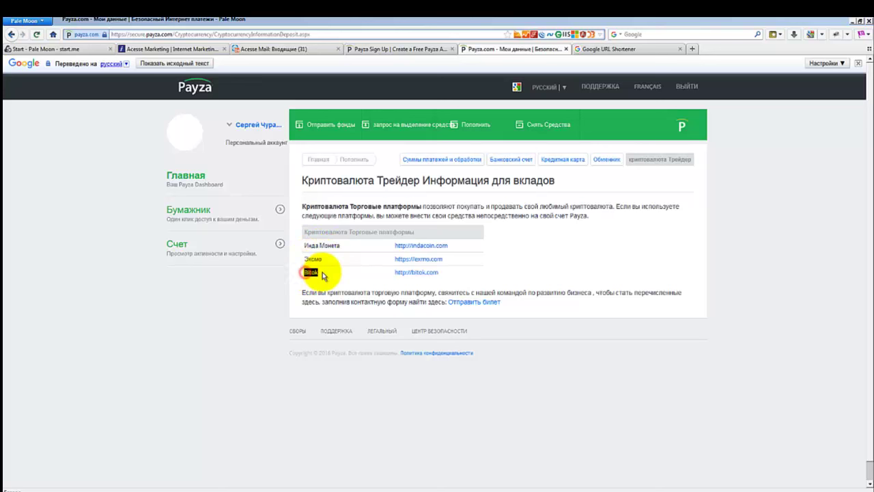
{"action": "right_click", "coordinate": [424, 277]}
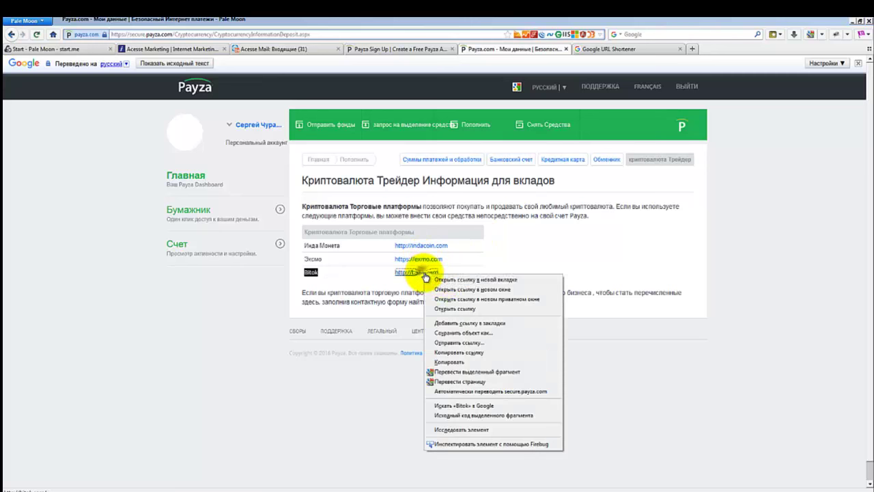
{"action": "left_click", "coordinate": [440, 282]}
Look over Bitok's Bitcoin buy and sell prices, then return to the Payza crypto trader page.
{"action": "left_click", "coordinate": [713, 51]}
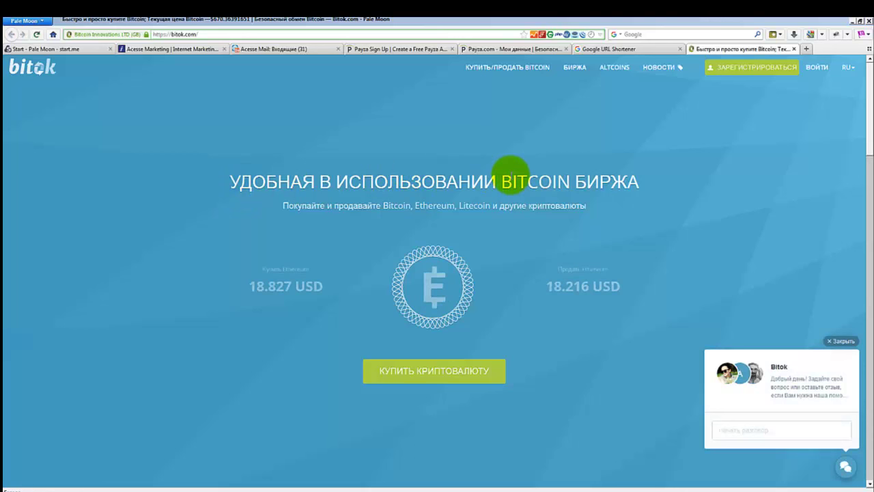
{"action": "left_click_drag", "start_coordinate": [512, 171], "coordinate": [632, 176]}
{"action": "left_click", "coordinate": [553, 169]}
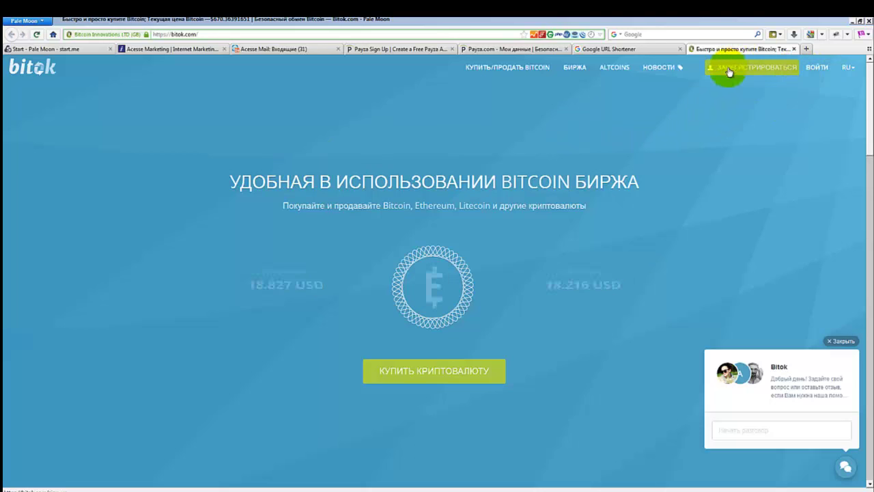
{"action": "left_click", "coordinate": [511, 48]}
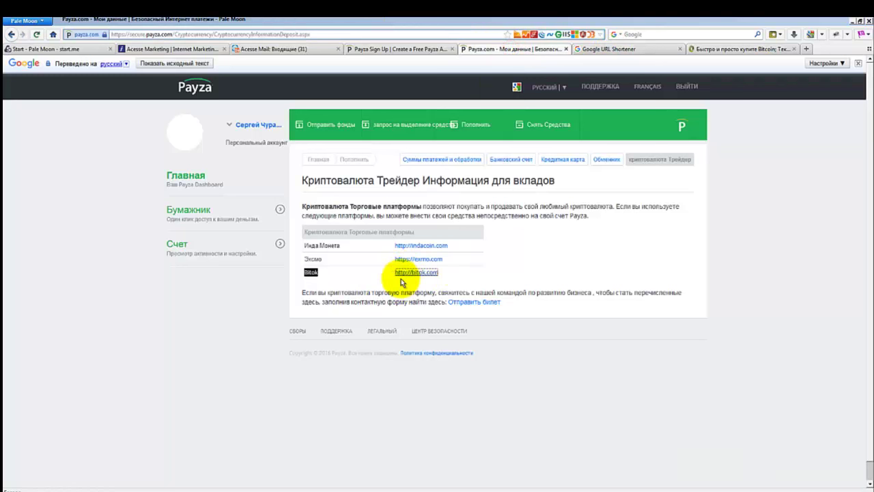
Open the exmo.com platform from the Payza crypto trader list in a new tab.
{"action": "left_click", "coordinate": [725, 48]}
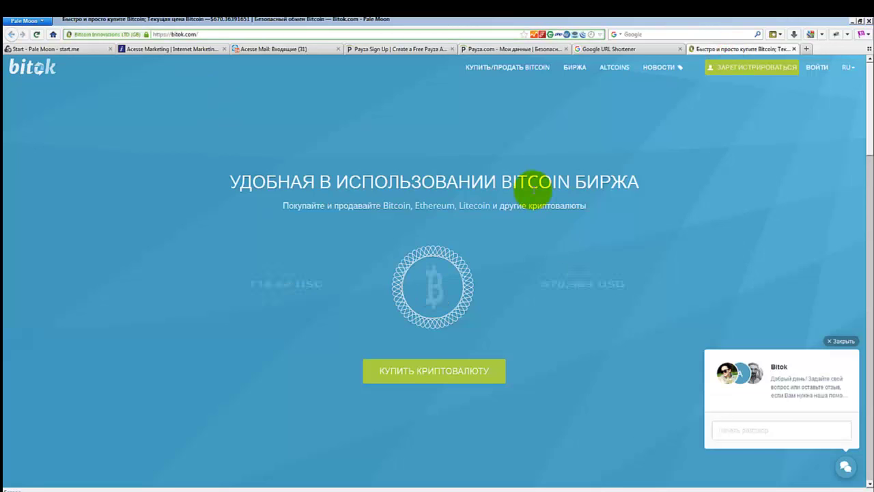
{"action": "left_click", "coordinate": [510, 49]}
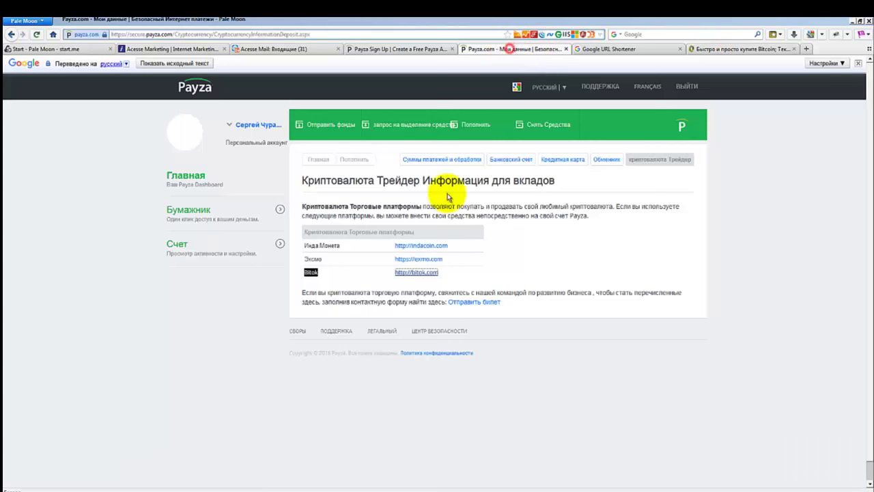
{"action": "right_click", "coordinate": [431, 261]}
{"action": "left_click", "coordinate": [464, 269]}
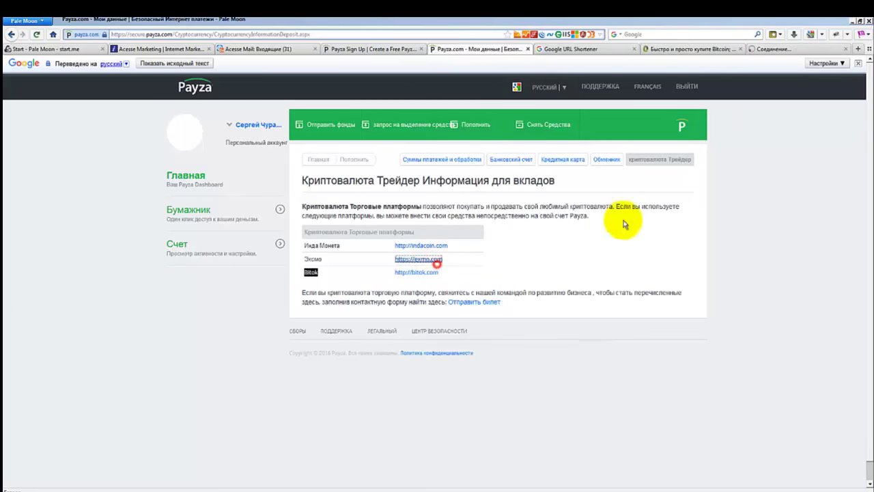
{"action": "left_click", "coordinate": [770, 49]}
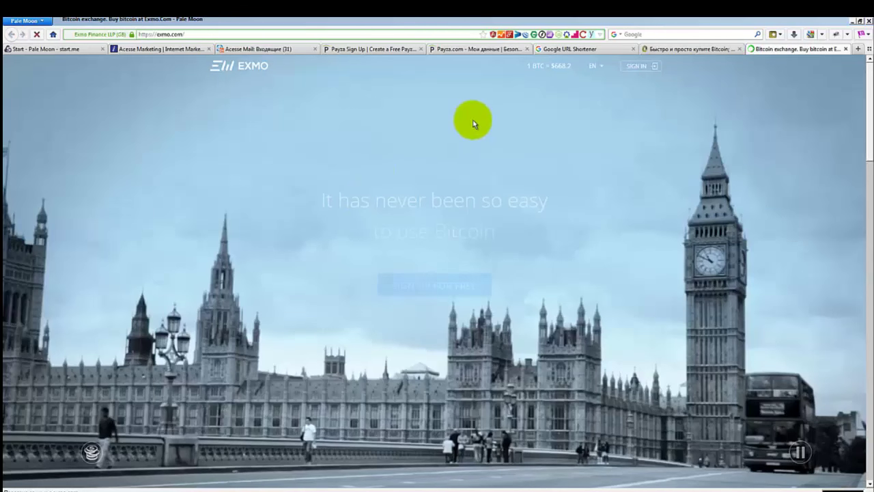
Browse the EXMO homepage: the 1 BTC = $668.2 quote, sign-in fields and price chart.
{"action": "left_click_drag", "start_coordinate": [528, 65], "coordinate": [573, 68]}
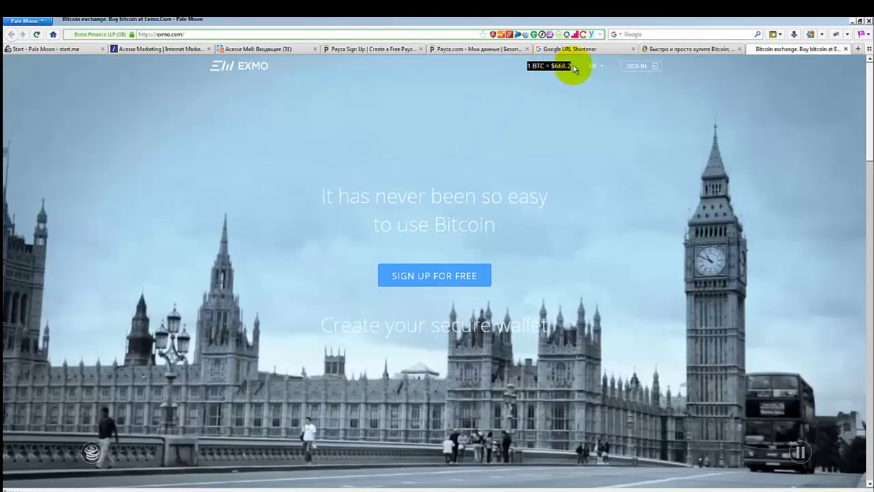
{"action": "left_click", "coordinate": [384, 156]}
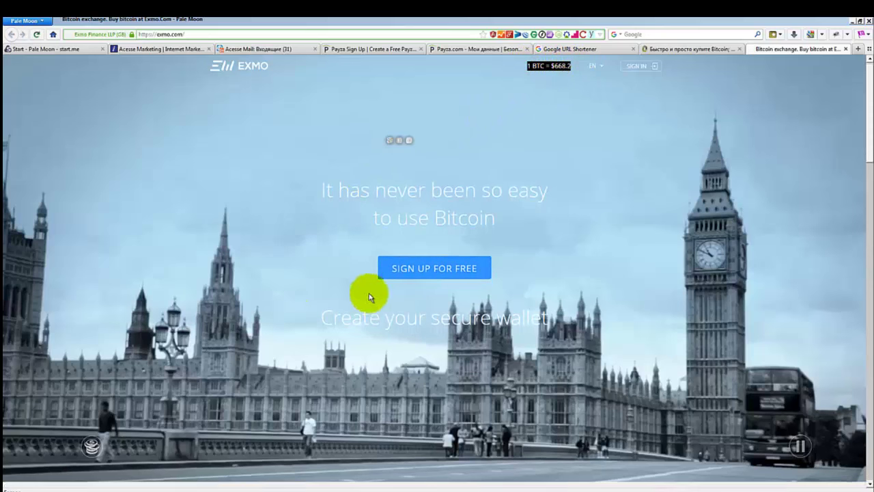
{"action": "scroll", "coordinate": [355, 273], "scroll_direction": "down", "scroll_amount": 4}
{"action": "scroll", "coordinate": [344, 236], "scroll_direction": "down", "scroll_amount": 3}
{"action": "scroll", "coordinate": [344, 237], "scroll_direction": "up", "scroll_amount": 7}
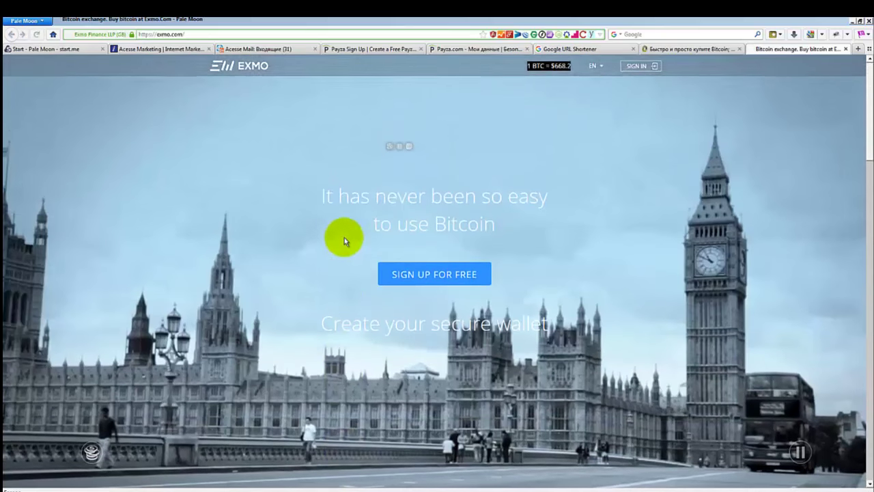
{"action": "left_click", "coordinate": [626, 71]}
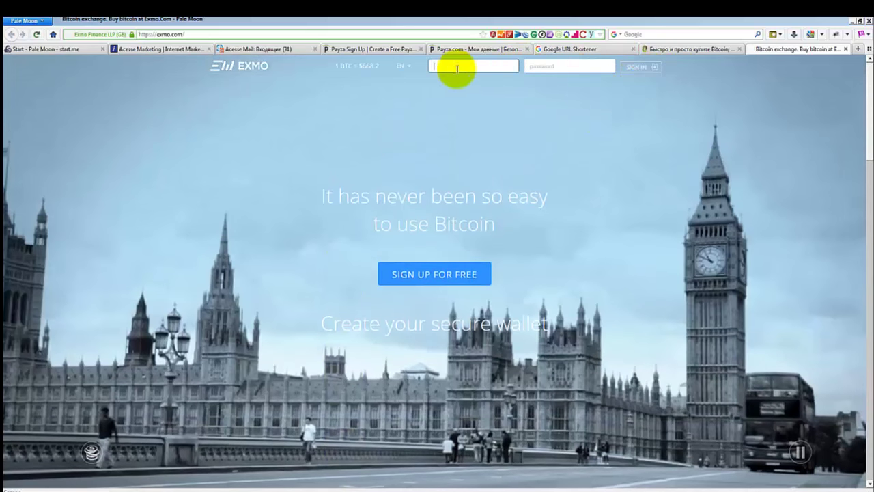
{"action": "scroll", "coordinate": [275, 232], "scroll_direction": "down", "scroll_amount": 5}
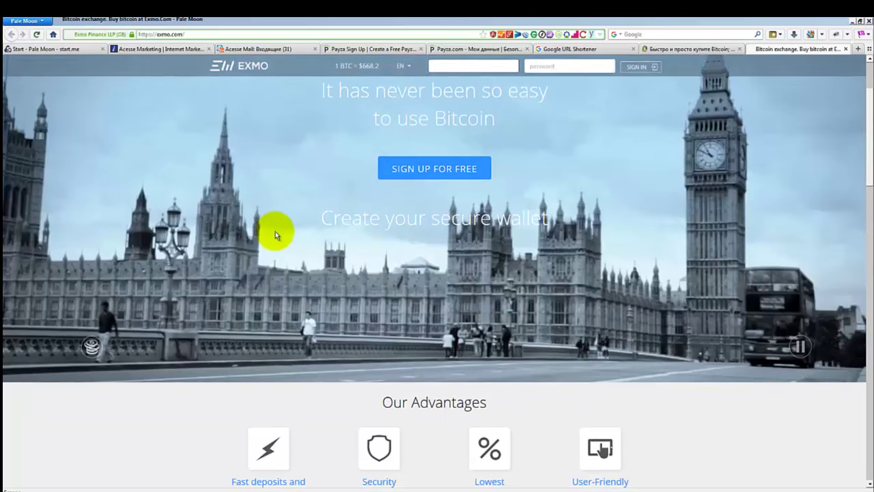
{"action": "scroll", "coordinate": [287, 224], "scroll_direction": "down", "scroll_amount": 4}
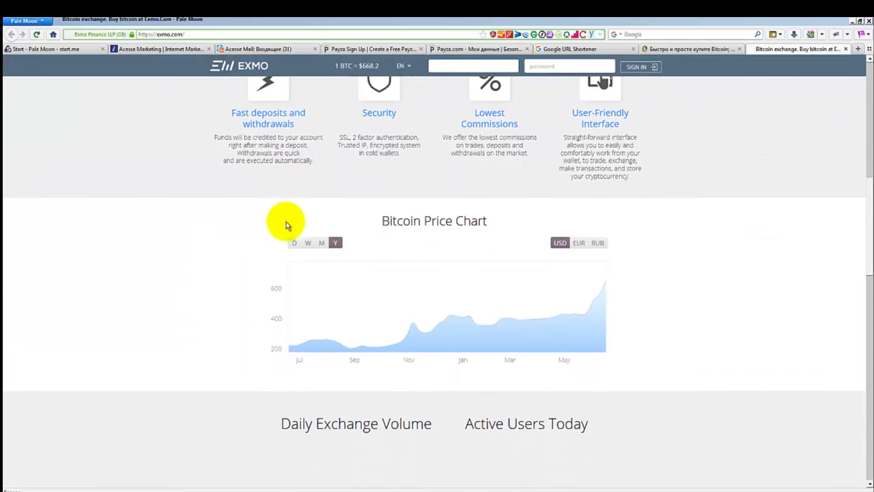
{"action": "scroll", "coordinate": [300, 215], "scroll_direction": "up", "scroll_amount": 5}
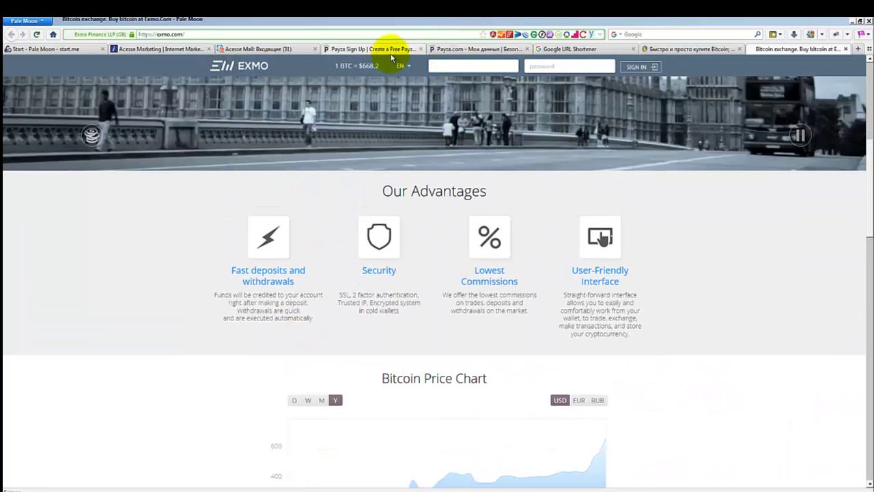
{"action": "left_click", "coordinate": [456, 49]}
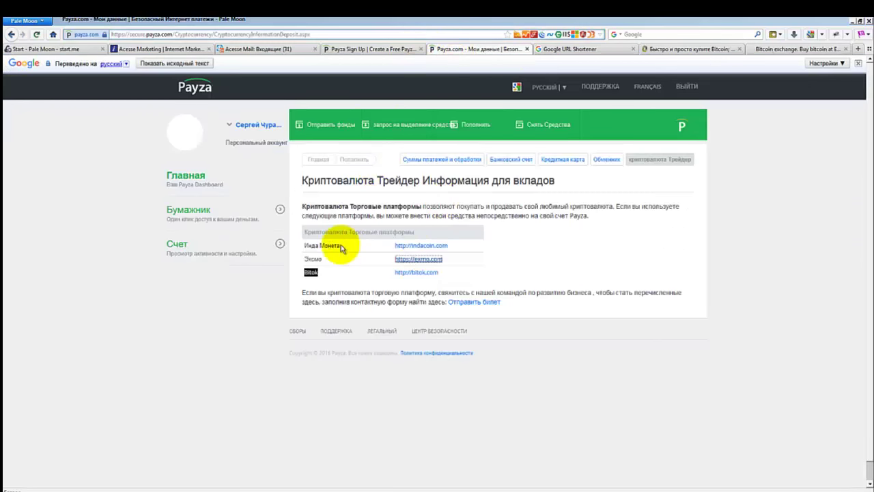
{"action": "left_click", "coordinate": [306, 245]}
{"action": "left_click_drag", "start_coordinate": [306, 245], "coordinate": [340, 246]}
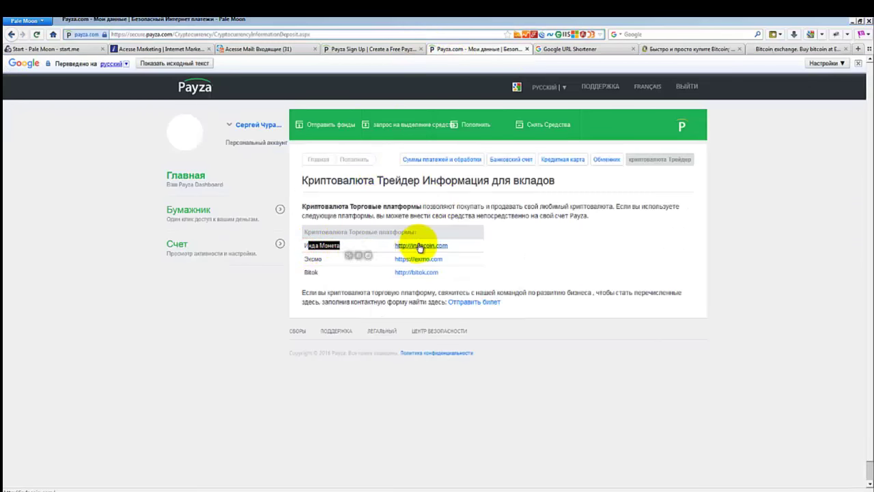
{"action": "right_click", "coordinate": [426, 245]}
{"action": "left_click", "coordinate": [444, 251]}
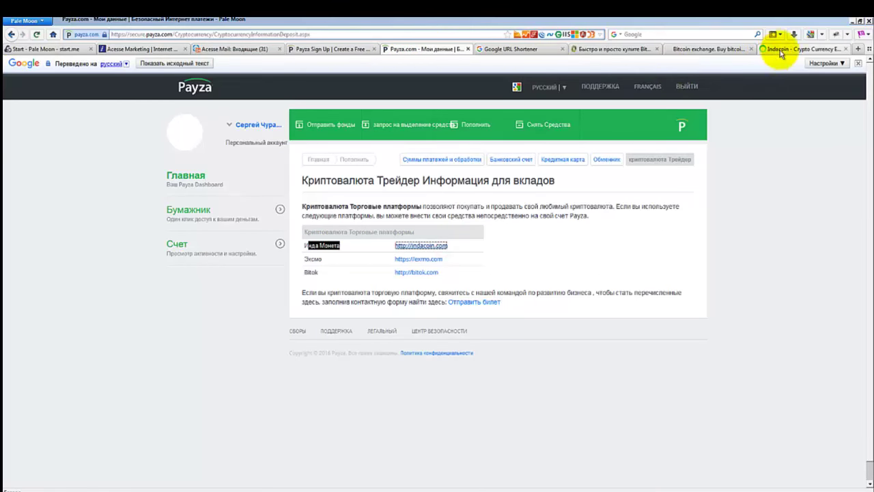
{"action": "left_click", "coordinate": [778, 49]}
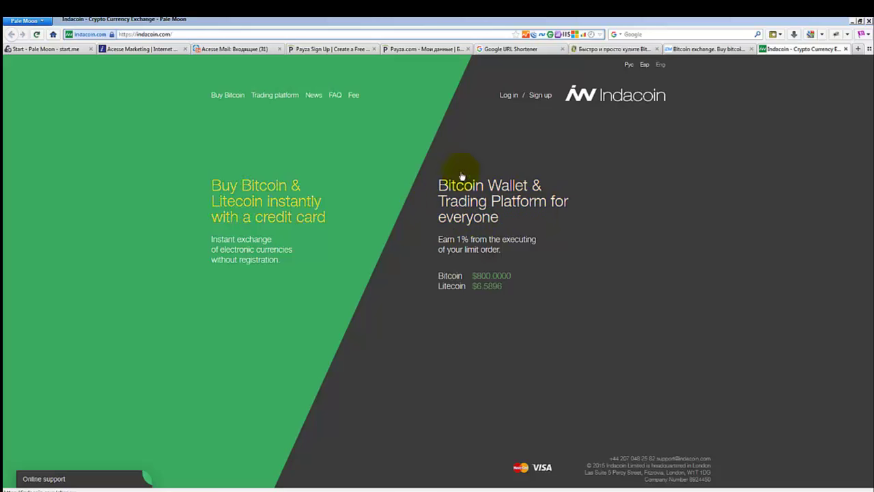
Go to Indacoin's Buy Bitcoin page and switch the site to Russian.
{"action": "left_click", "coordinate": [400, 220]}
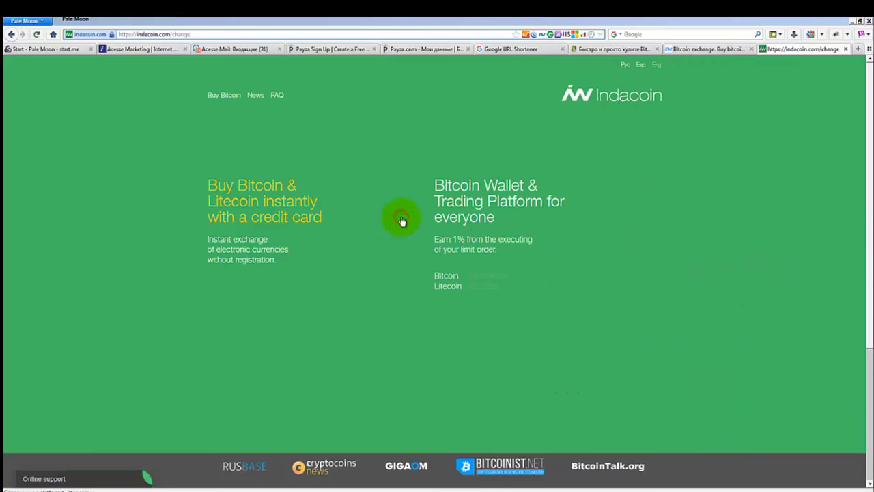
{"action": "scroll", "coordinate": [402, 220], "scroll_direction": "down", "scroll_amount": 3}
{"action": "scroll", "coordinate": [402, 220], "scroll_direction": "up", "scroll_amount": 3}
{"action": "left_click", "coordinate": [627, 65]}
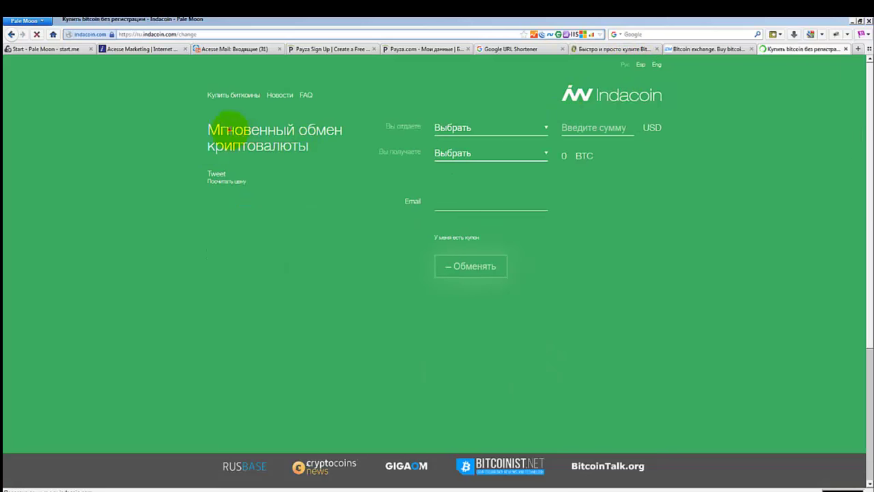
Set the 'Вы получаете' (receive) currency to Payza.
{"action": "left_click", "coordinate": [441, 127]}
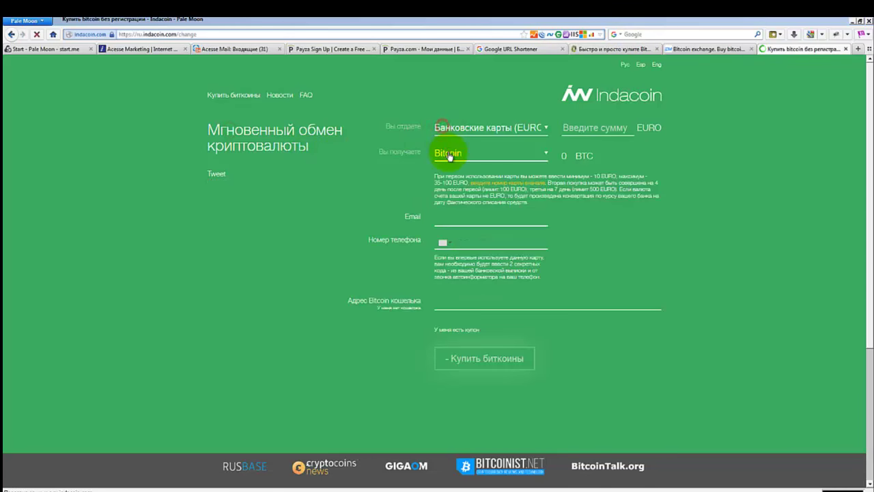
{"action": "left_click", "coordinate": [440, 152]}
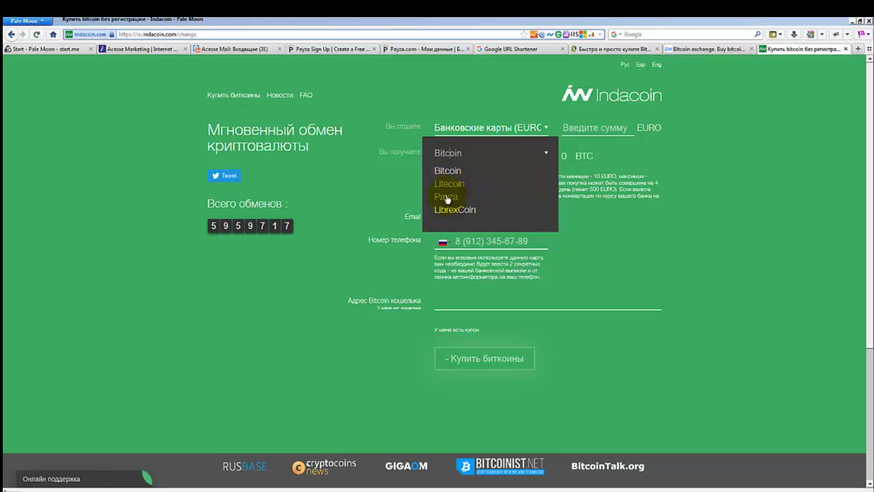
{"action": "left_click", "coordinate": [464, 123]}
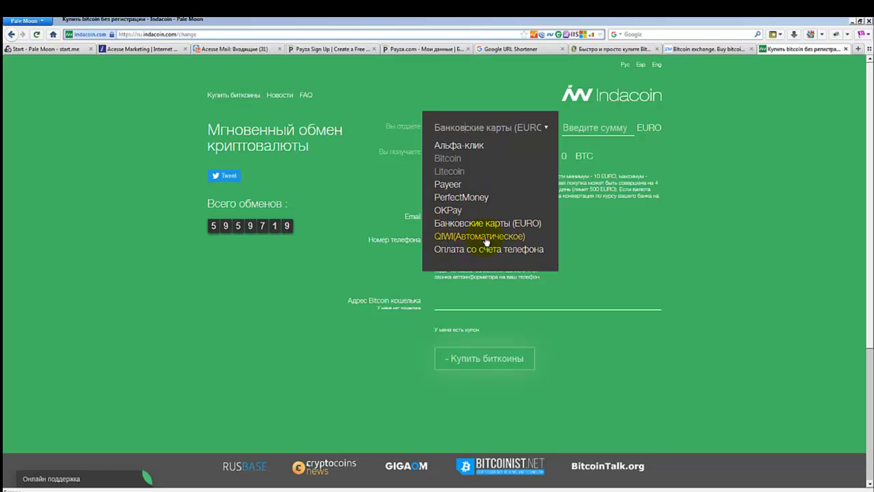
{"action": "left_click", "coordinate": [385, 176]}
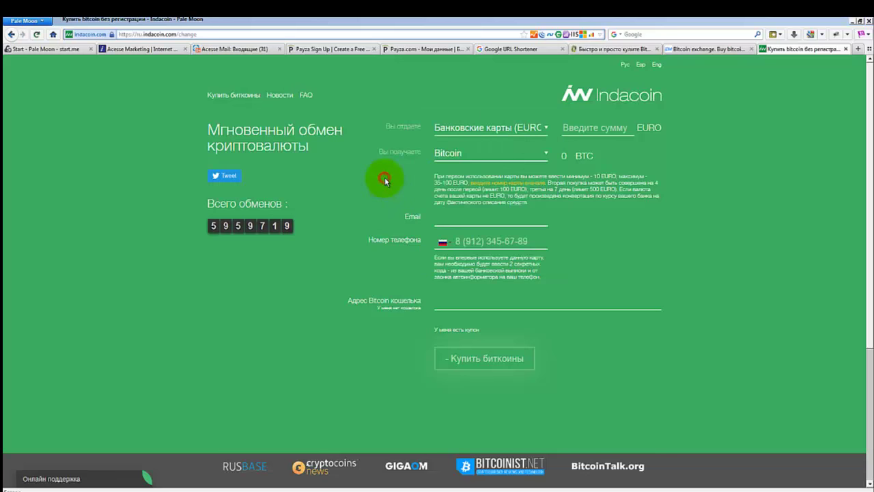
{"action": "left_click", "coordinate": [466, 154]}
{"action": "left_click", "coordinate": [448, 198]}
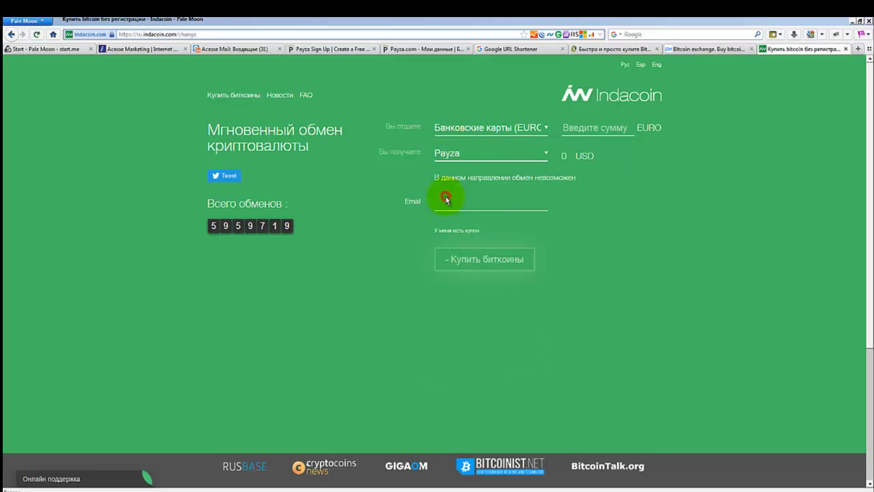
Set the 'Вы отдаете' (give) currency to Bitcoin (BTC), leaving the amount at 0.
{"action": "left_click", "coordinate": [465, 128]}
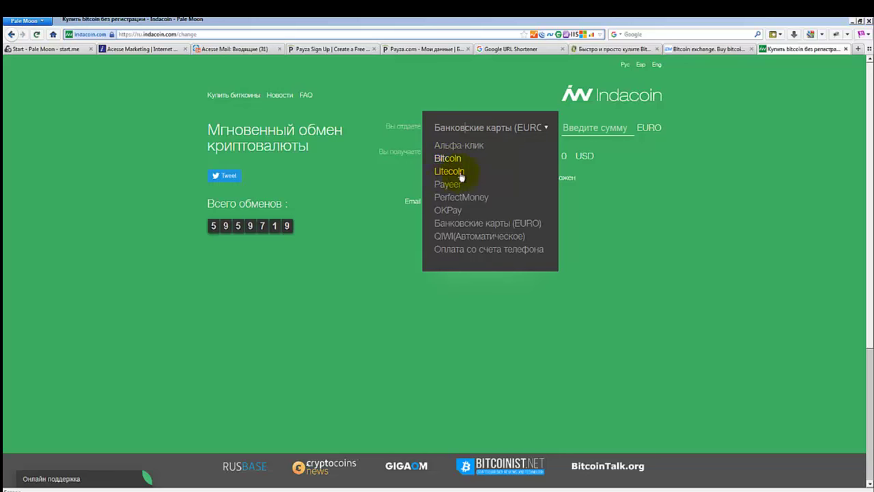
{"action": "left_click", "coordinate": [395, 124]}
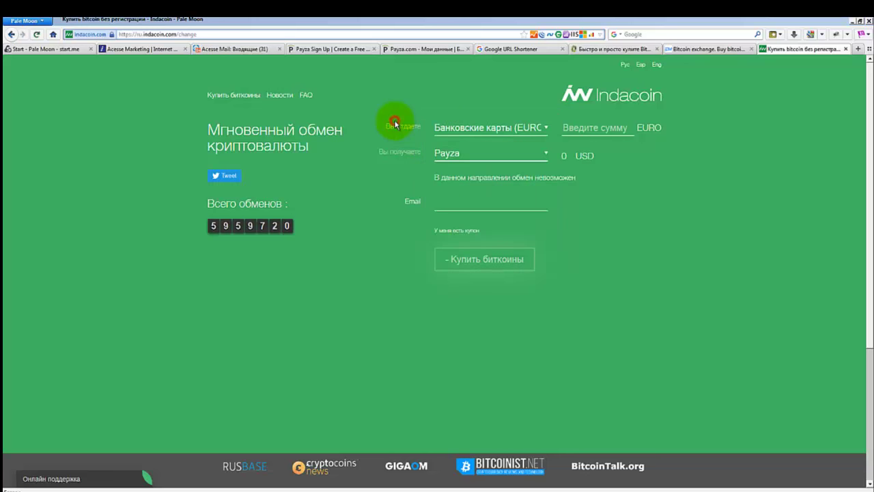
{"action": "left_click", "coordinate": [534, 129]}
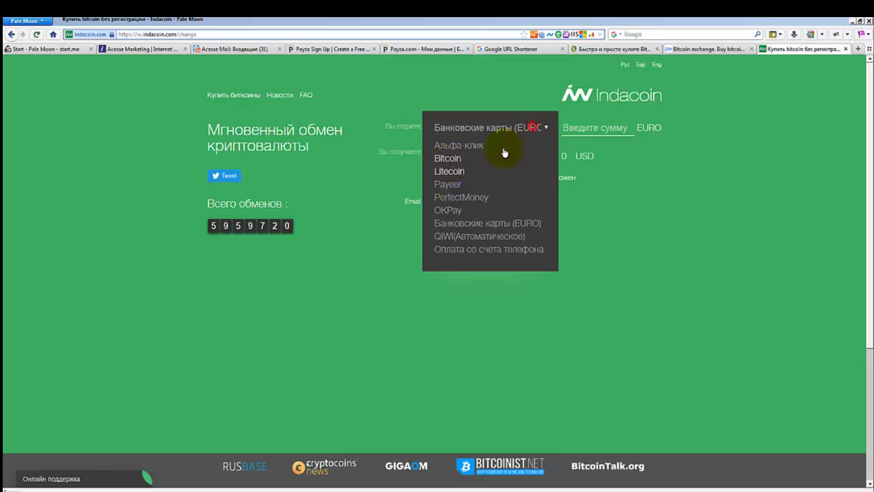
{"action": "left_click", "coordinate": [448, 158]}
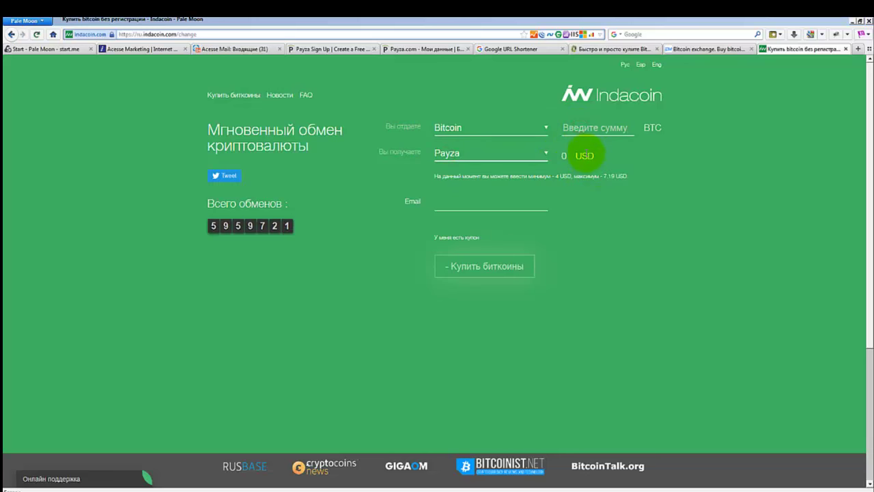
{"action": "left_click", "coordinate": [446, 203]}
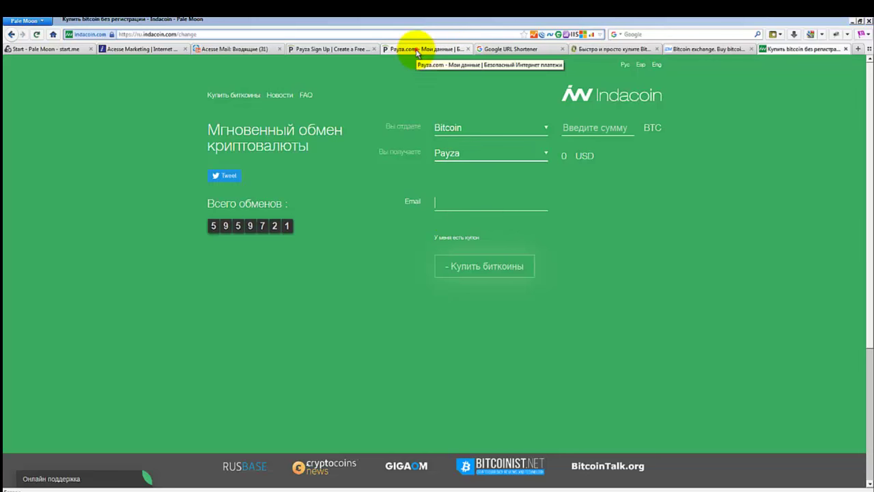
{"action": "left_click", "coordinate": [417, 50]}
Open Payza's Withdraw Funds ('Снять Средства') page from the home dashboard.
{"action": "left_click", "coordinate": [374, 176]}
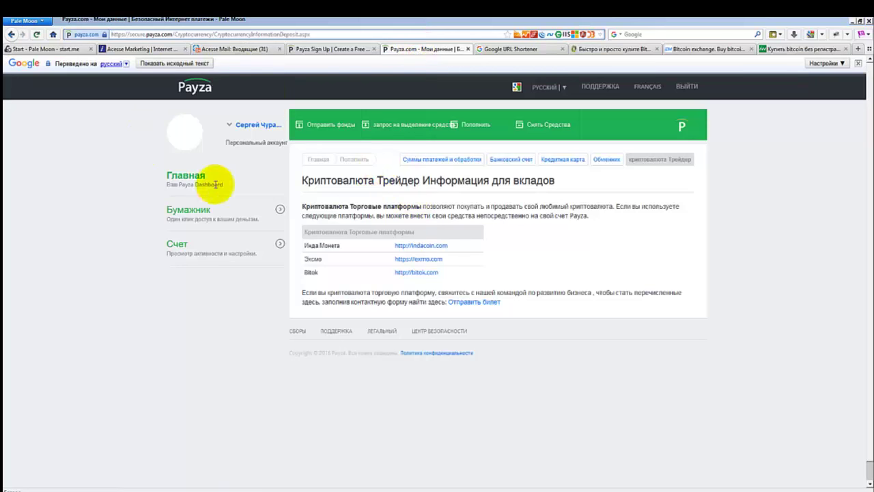
{"action": "mouse_move", "coordinate": [335, 186]}
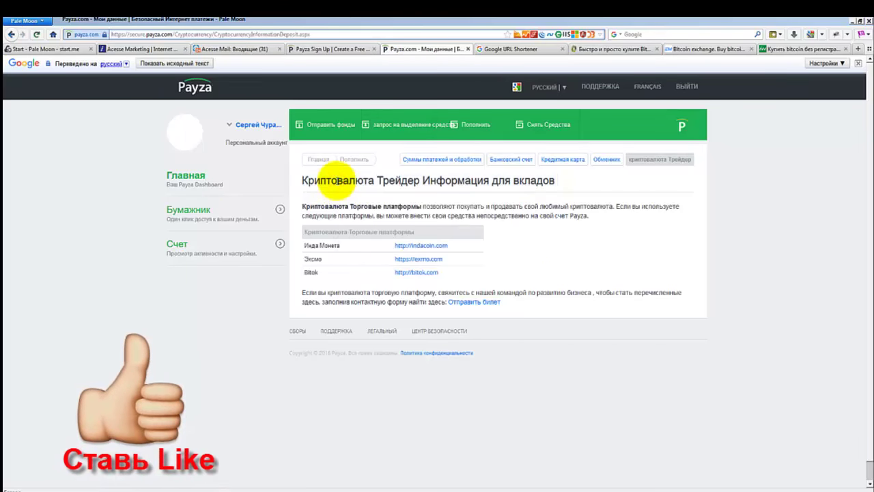
{"action": "left_click", "coordinate": [536, 127]}
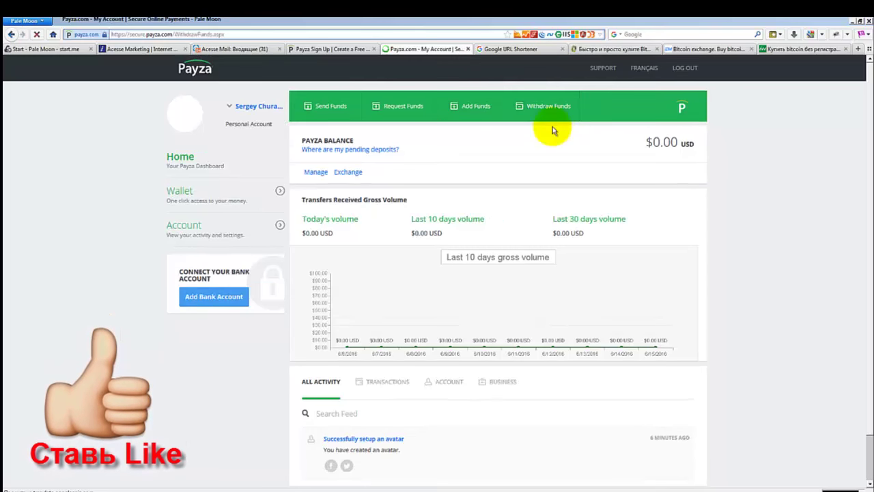
{"action": "left_click", "coordinate": [553, 127]}
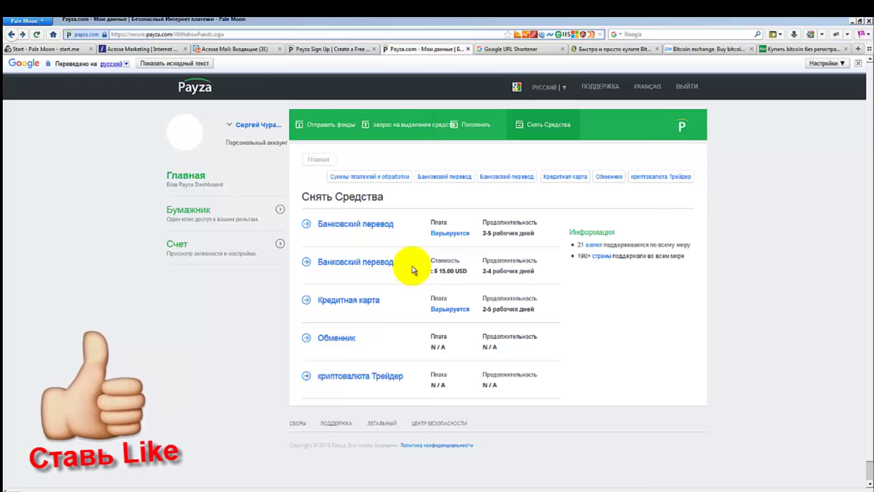
Review the withdrawal options, including the $15.00 USD 2-4 day bank transfer fee.
{"action": "left_click_drag", "start_coordinate": [448, 271], "coordinate": [527, 272]}
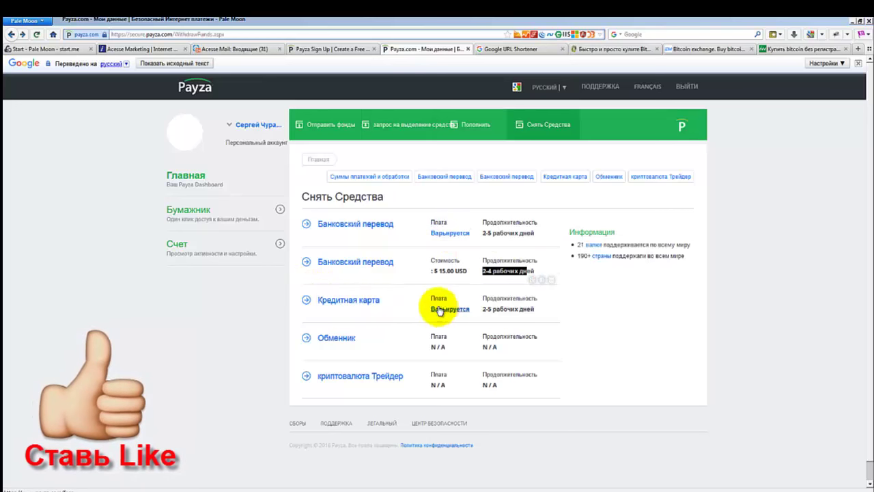
{"action": "scroll", "coordinate": [393, 302], "scroll_direction": "down", "scroll_amount": 1}
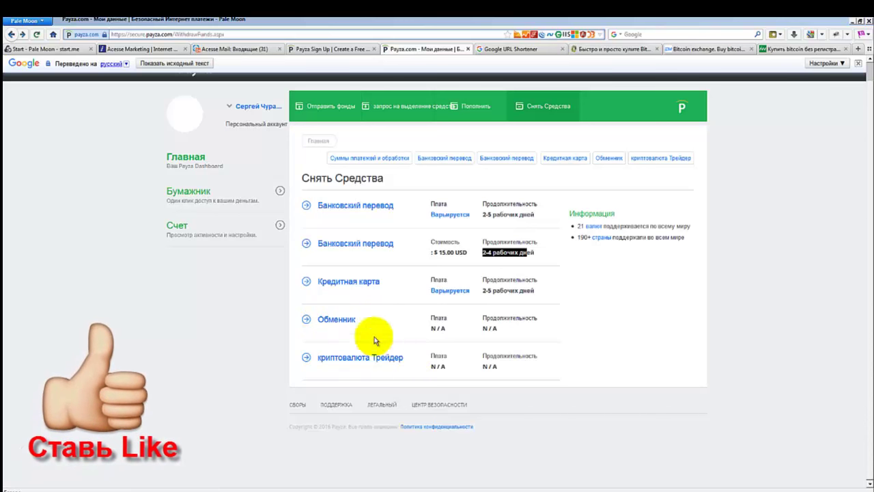
{"action": "mouse_move", "coordinate": [349, 366]}
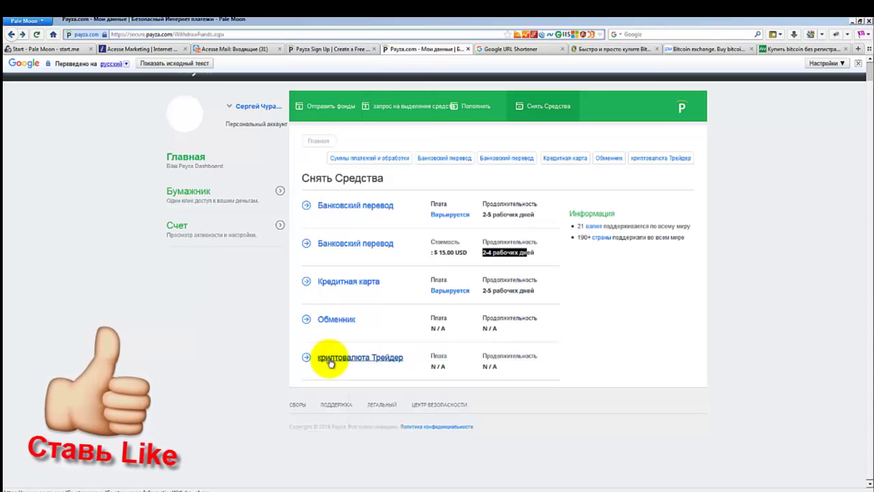
{"action": "scroll", "coordinate": [274, 253], "scroll_direction": "up", "scroll_amount": 1}
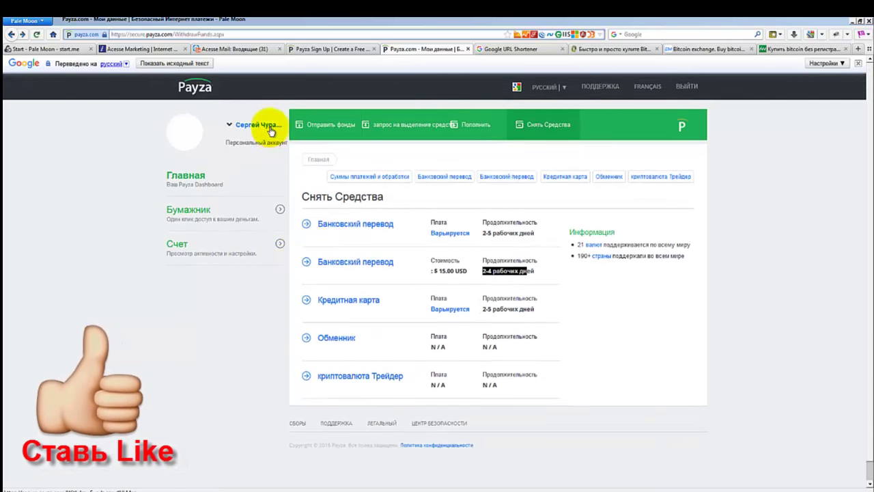
{"action": "left_click", "coordinate": [247, 124]}
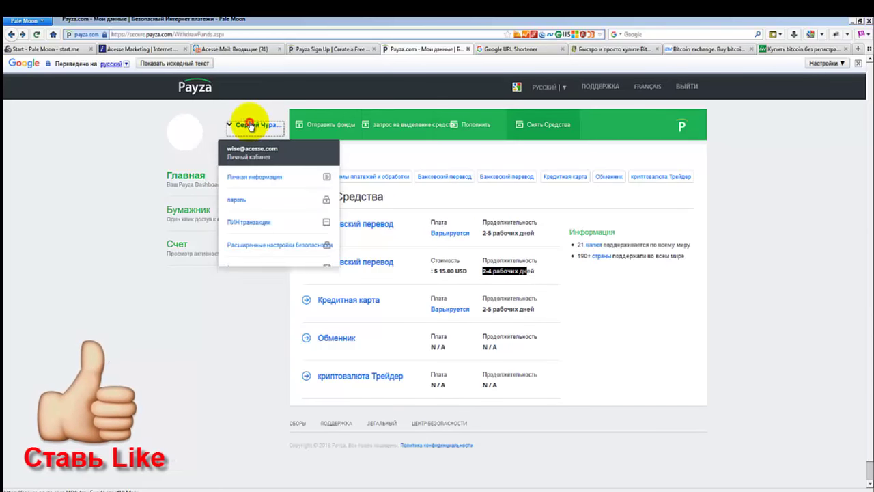
{"action": "left_click", "coordinate": [207, 109]}
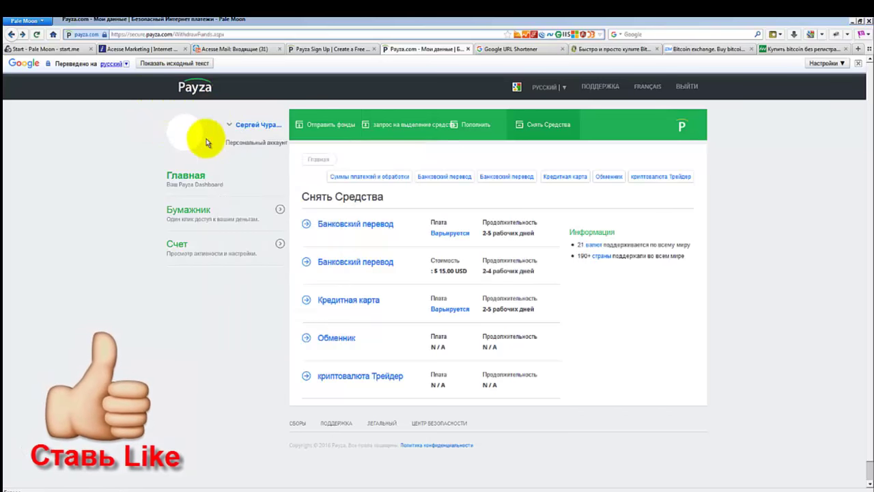